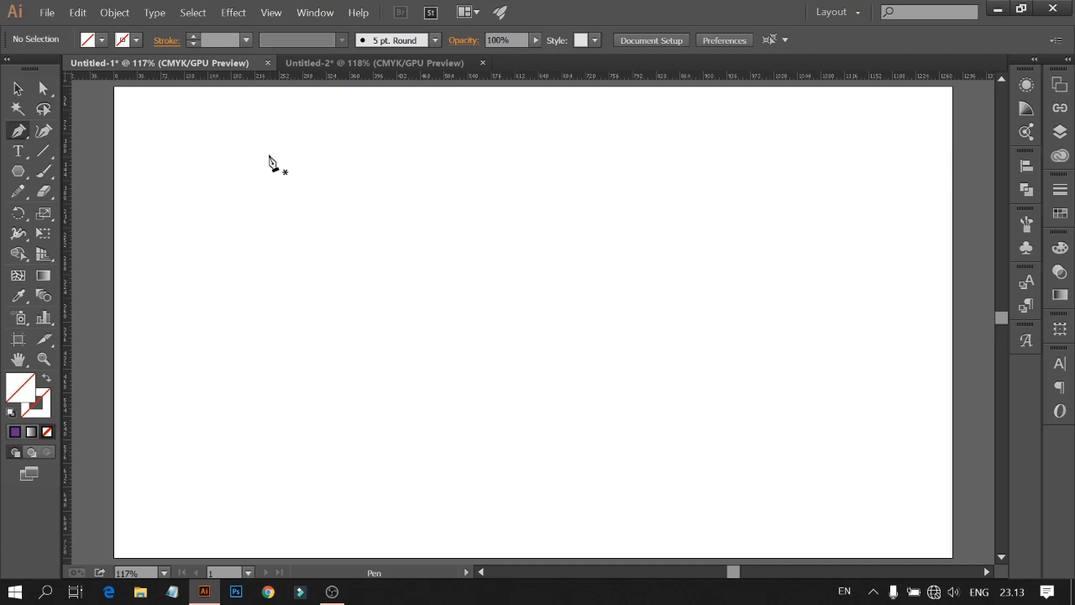
Step: With the Pen tool, start the letter outline at an angled top-left corner, then draw the top-left edge, the left stem down and a short bottom edge
left_click_drag(292, 180, 256, 164)
left_click(243, 156, "shift")
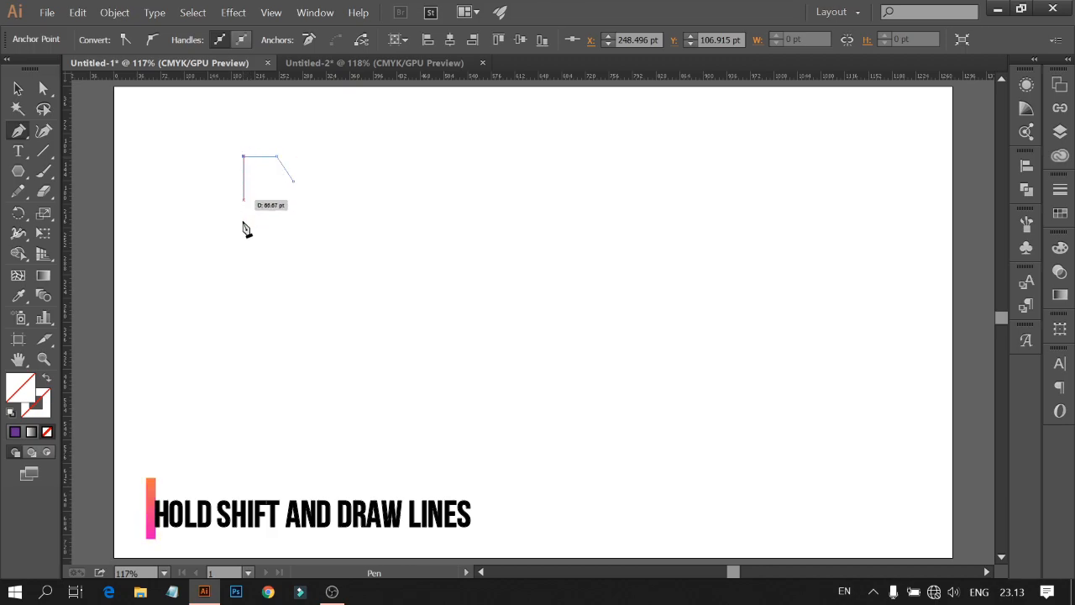
key("ctrl+z")
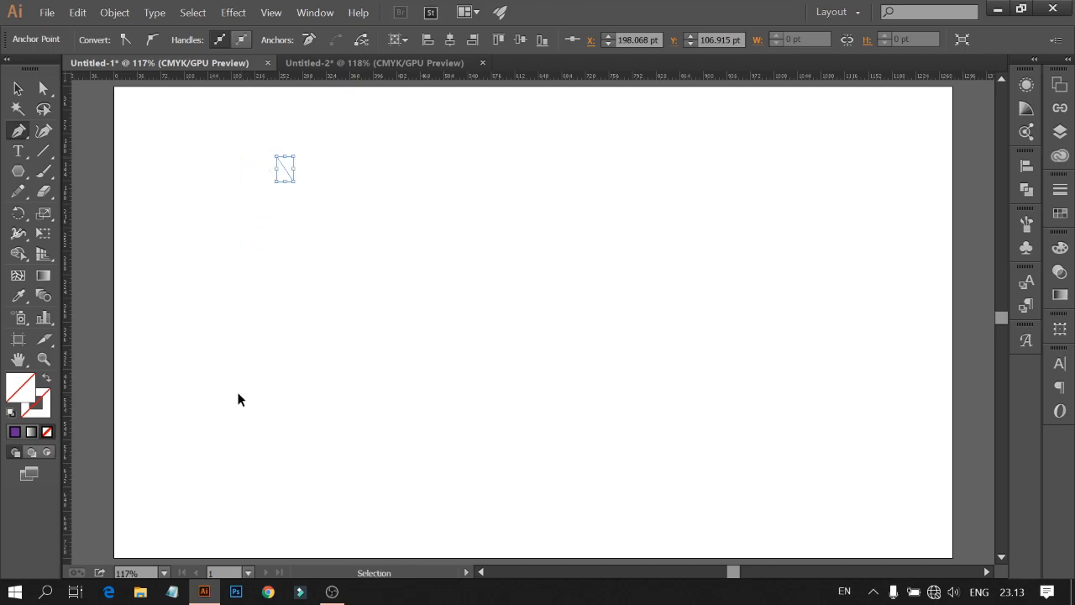
left_click(241, 156, "shift")
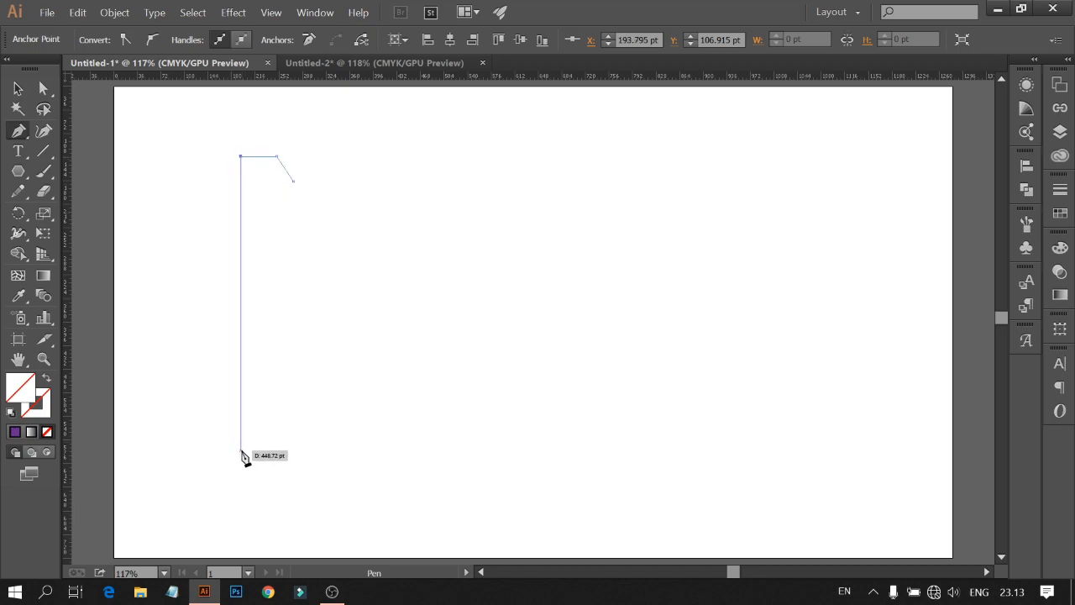
left_click(241, 456, "shift")
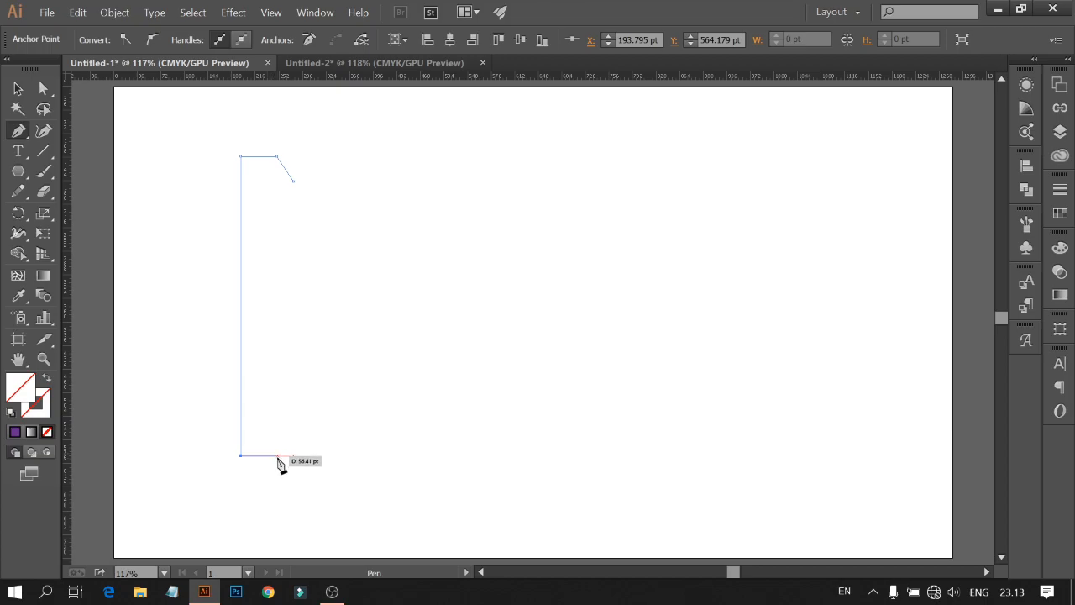
left_click(275, 455)
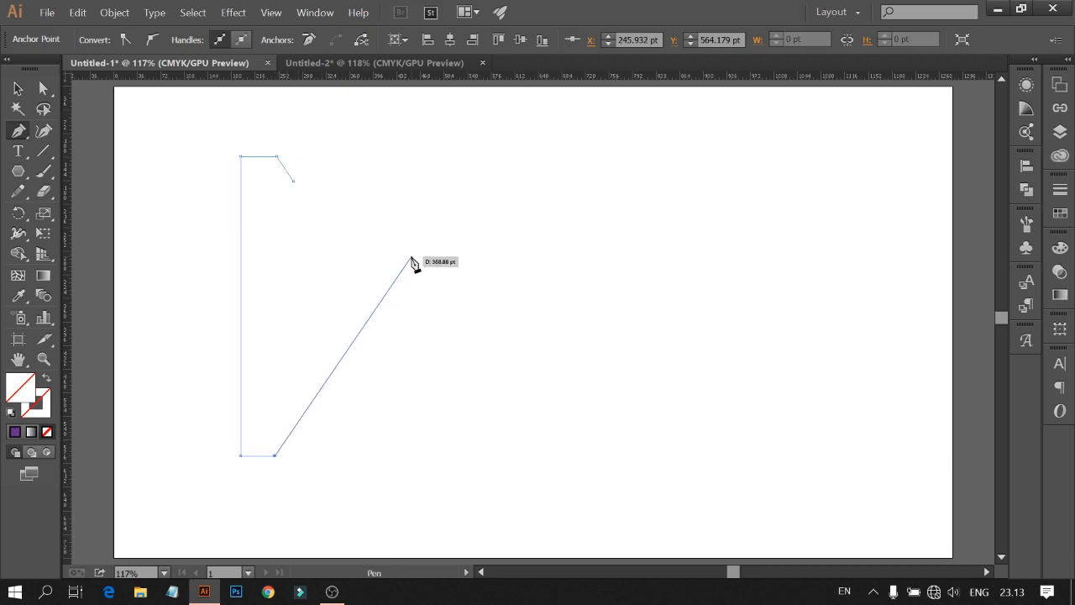
Step: Continue the outline with the inner diagonal up, inner stem down, bottom-right corner, right stem up and top-right edge
left_click(412, 257)
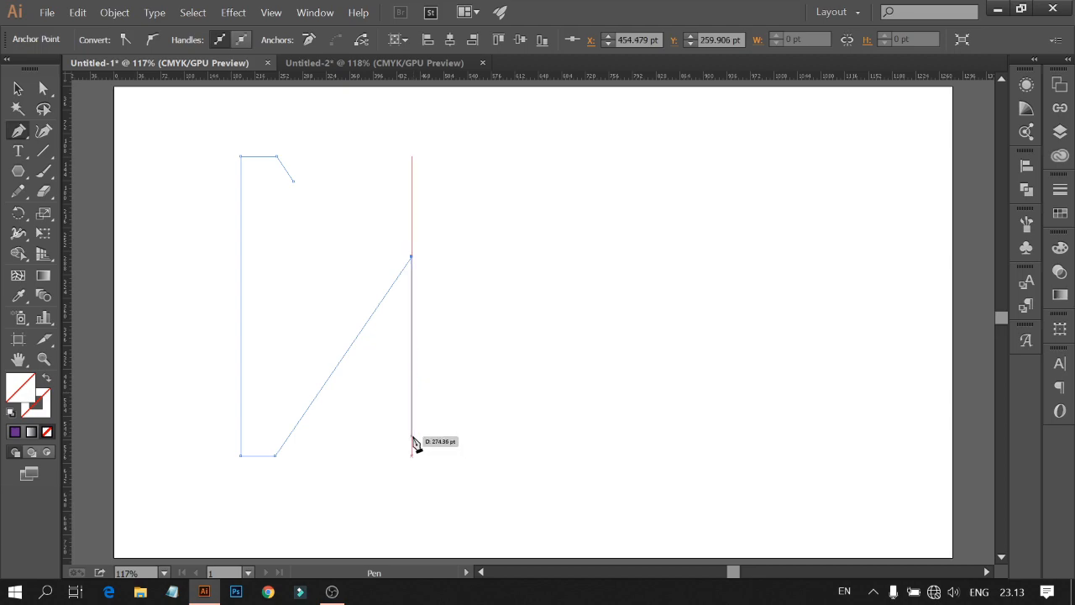
left_click(412, 437)
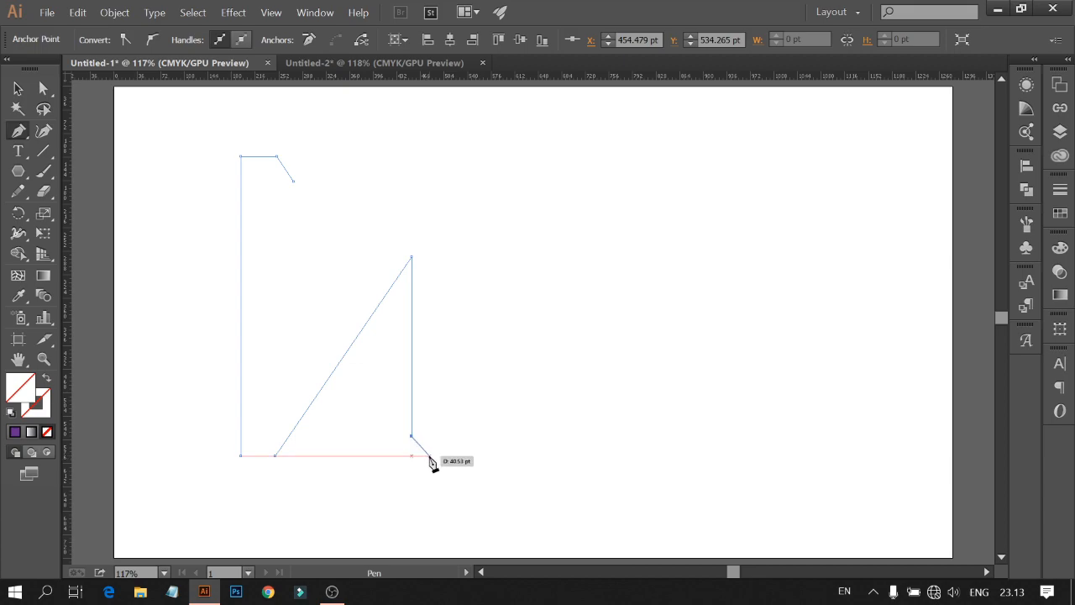
left_click(430, 456)
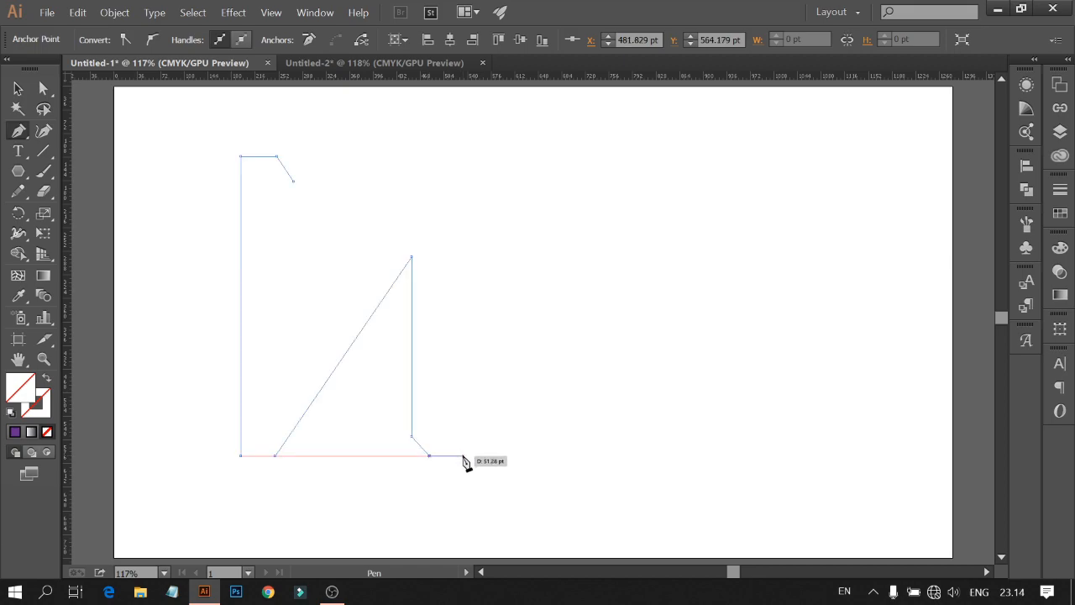
left_click(466, 456)
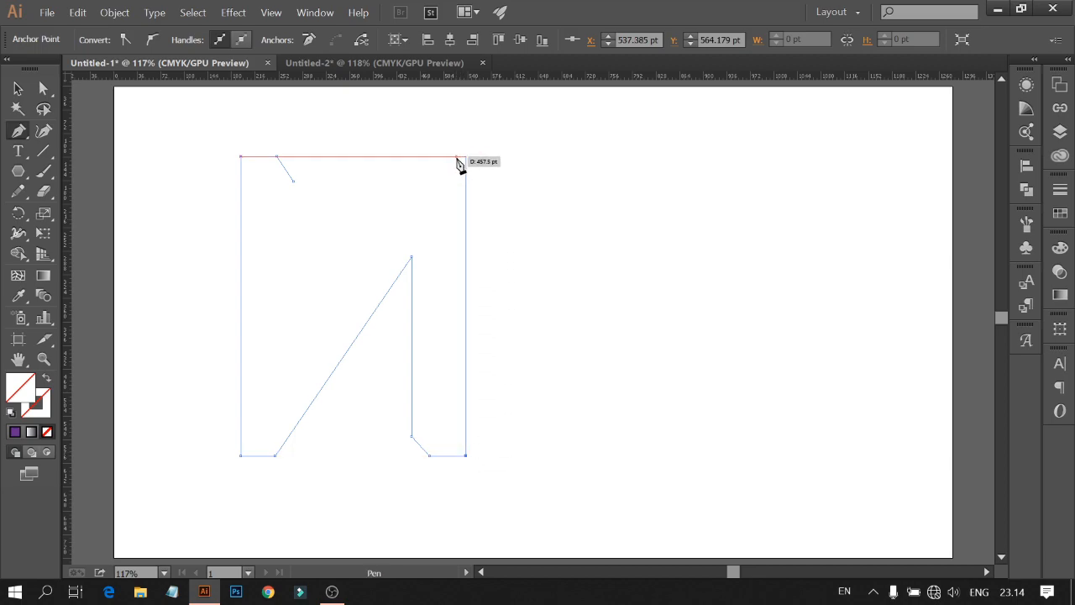
left_click(466, 157)
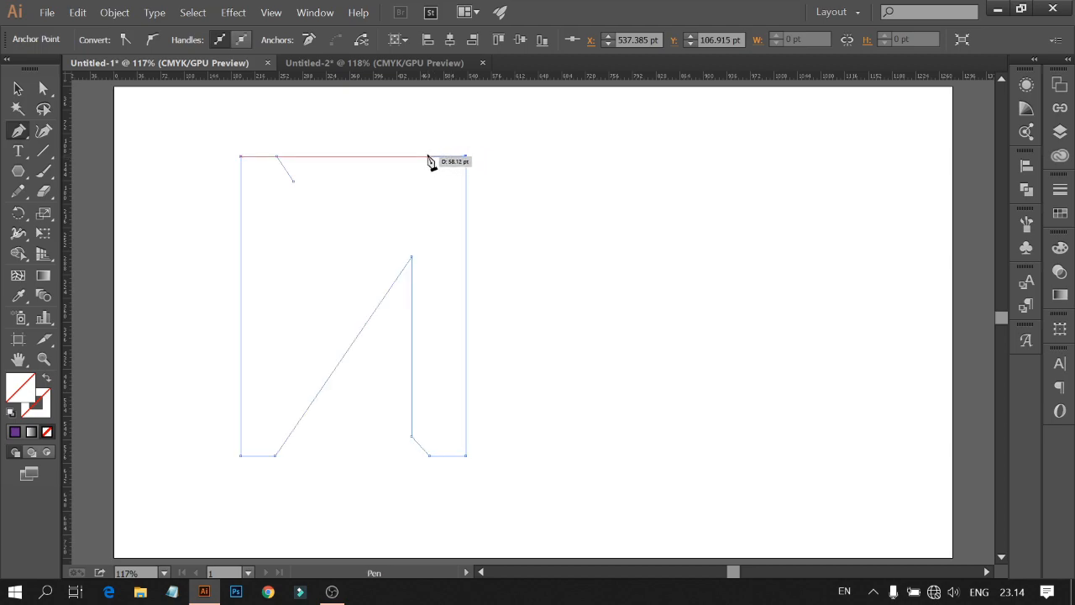
left_click(427, 157)
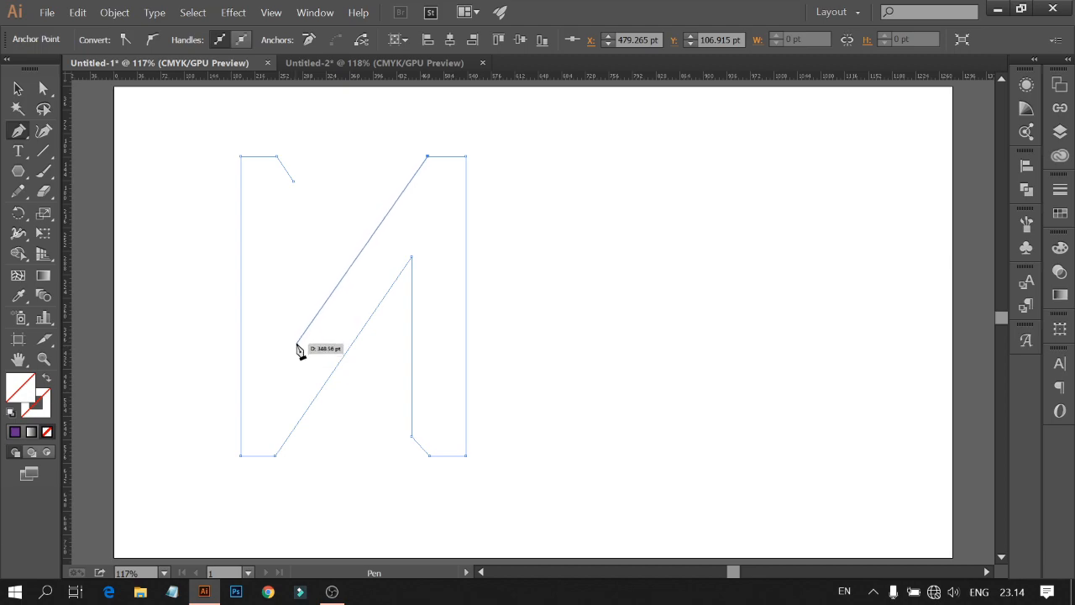
left_click(297, 342)
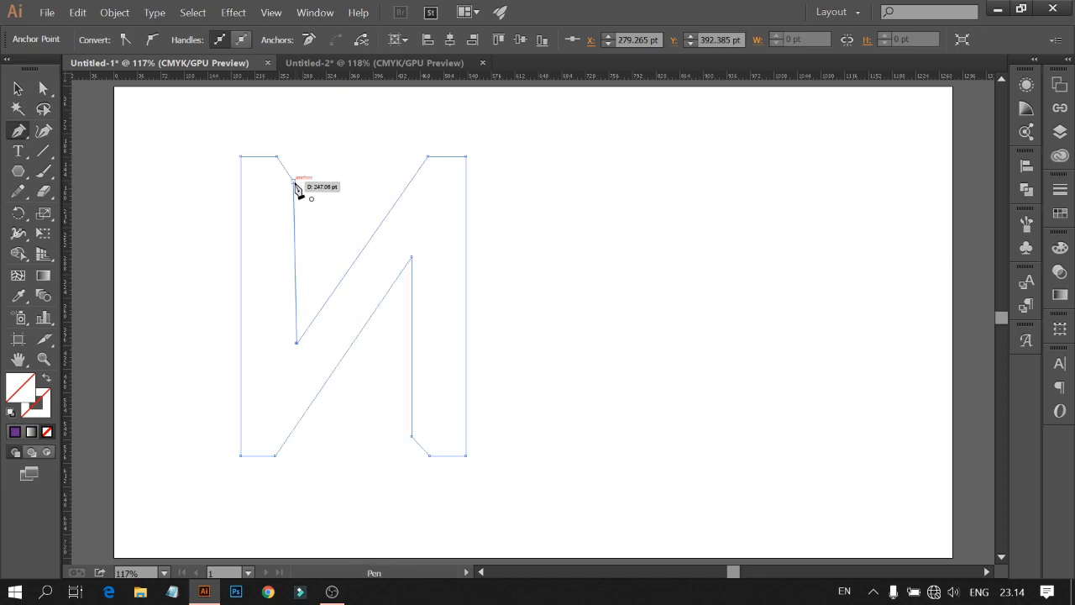
key("ctrl+z")
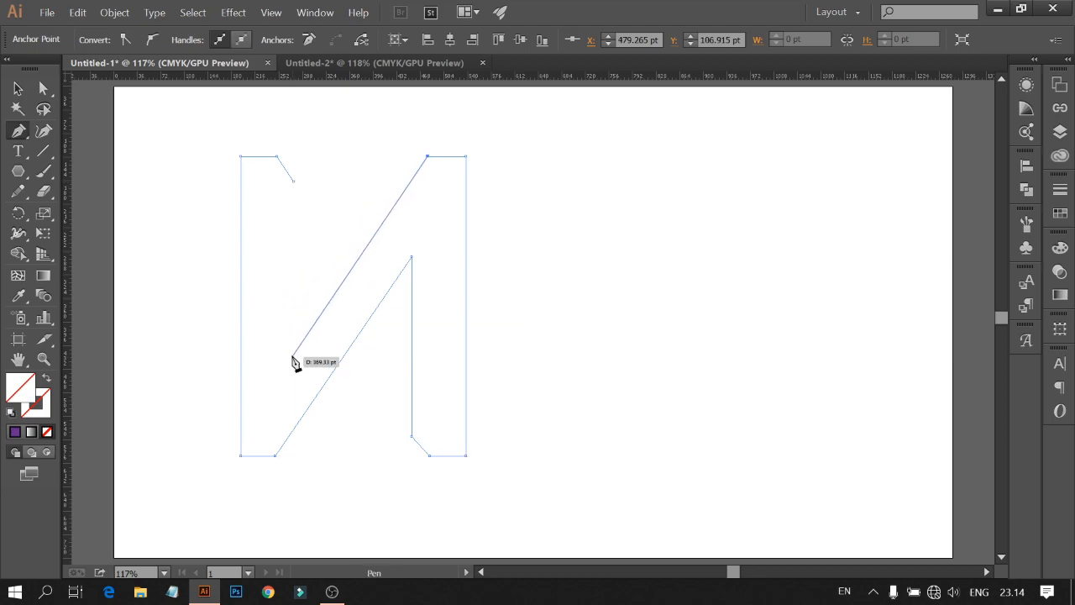
Step: Select the drawn outline path and raise its stroke weight to 4 pt
left_click(19, 89)
left_click_drag(67, 159, 292, 222)
left_click_drag(199, 151, 296, 277)
left_click(335, 257)
left_click_drag(177, 174, 278, 294)
left_click(193, 37)
left_click(194, 37)
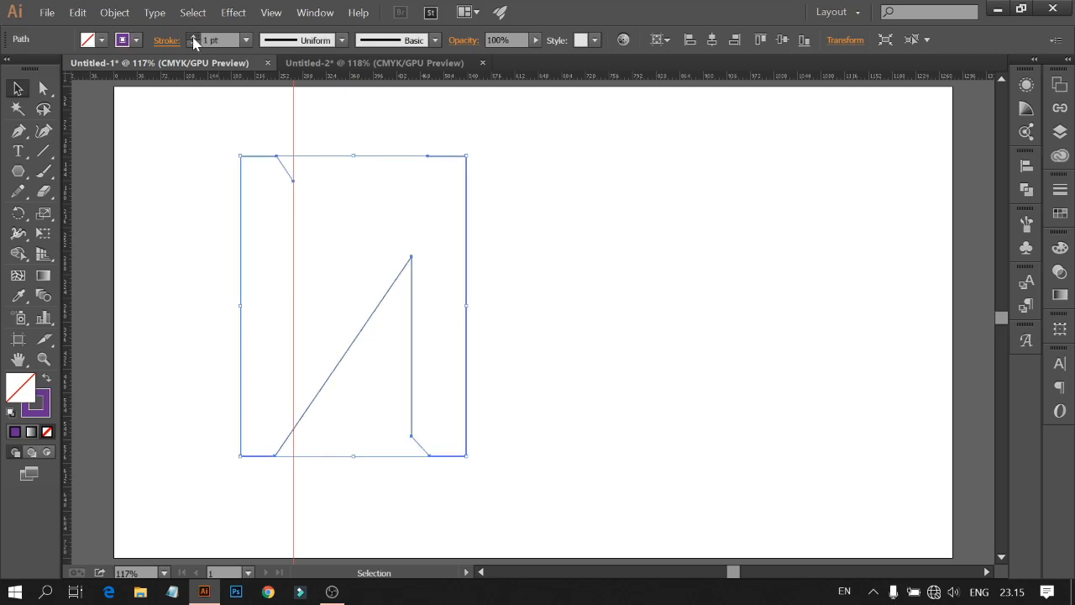
left_click(194, 37)
left_click(193, 37)
left_click(192, 177)
Step: Resume the path at the top-right inner anchor, draw the diagonal down to the left stem, and close it at the top-left corner point
left_click(20, 133)
left_click(428, 158)
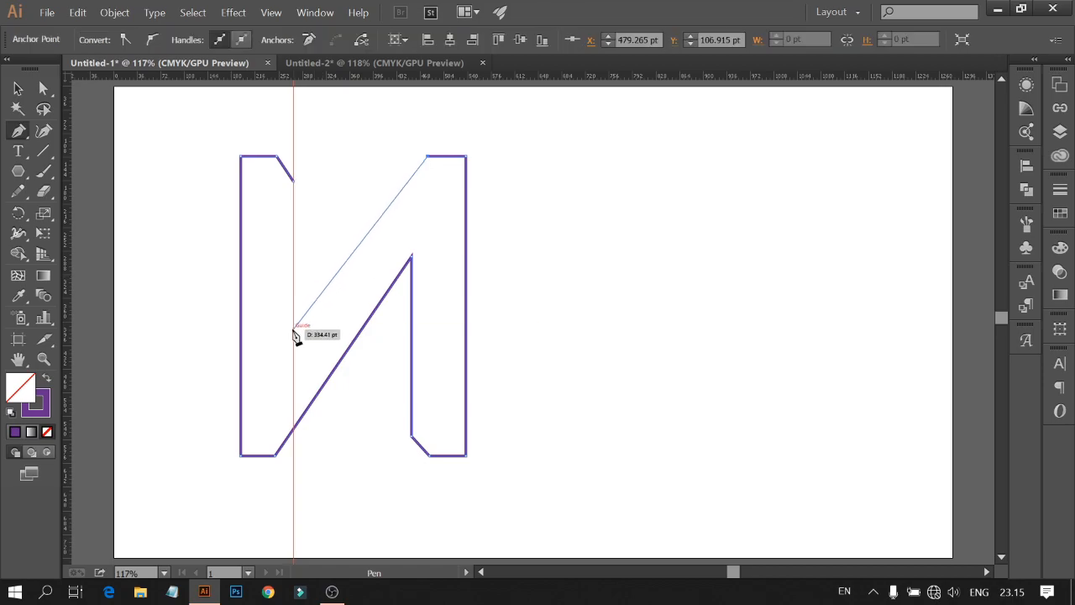
left_click(293, 329)
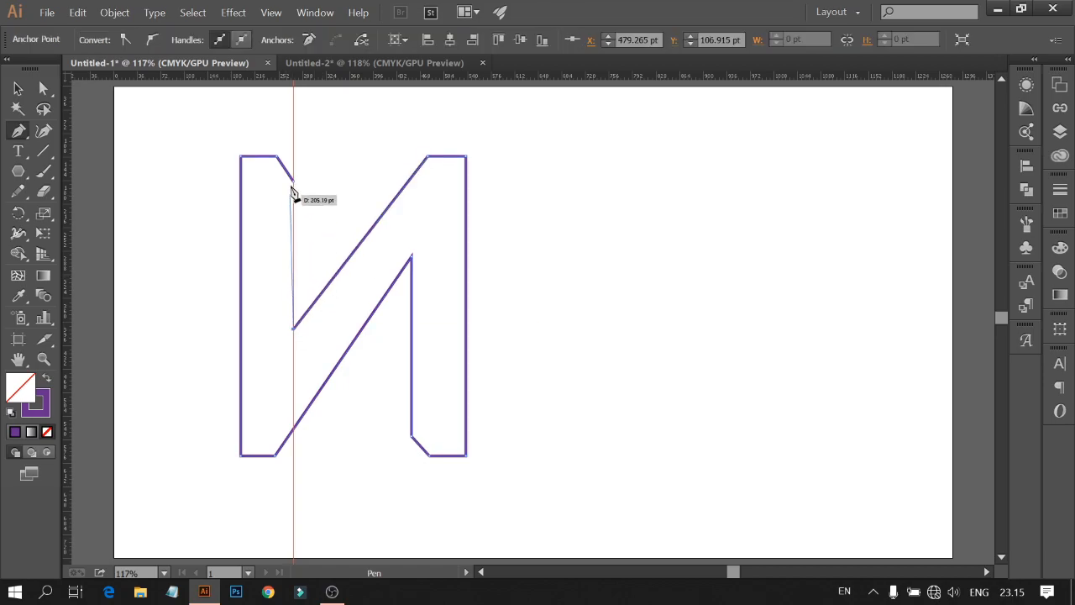
left_click(294, 181)
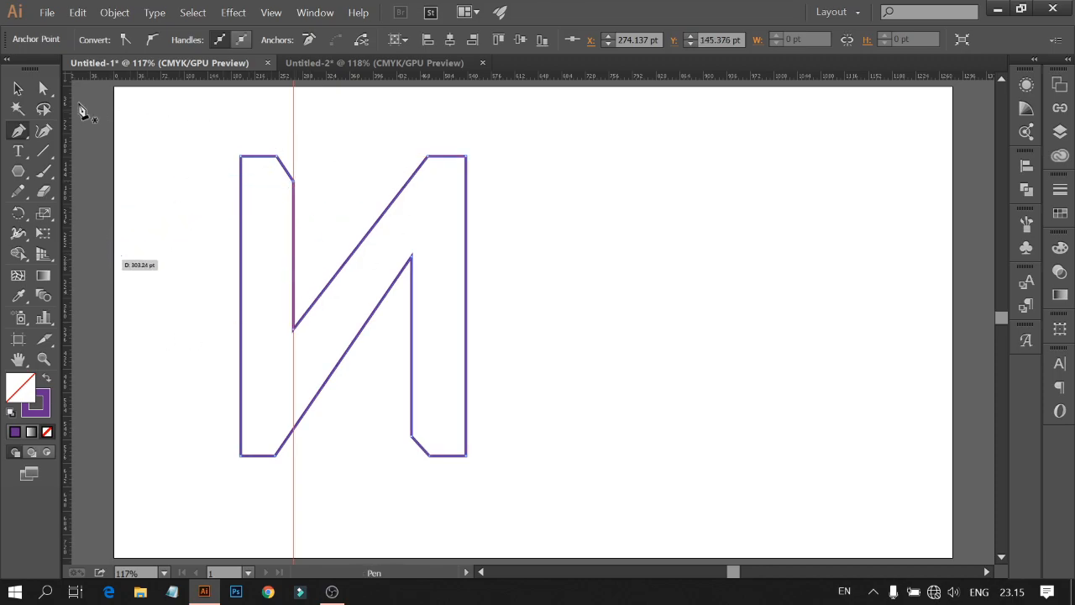
key("v")
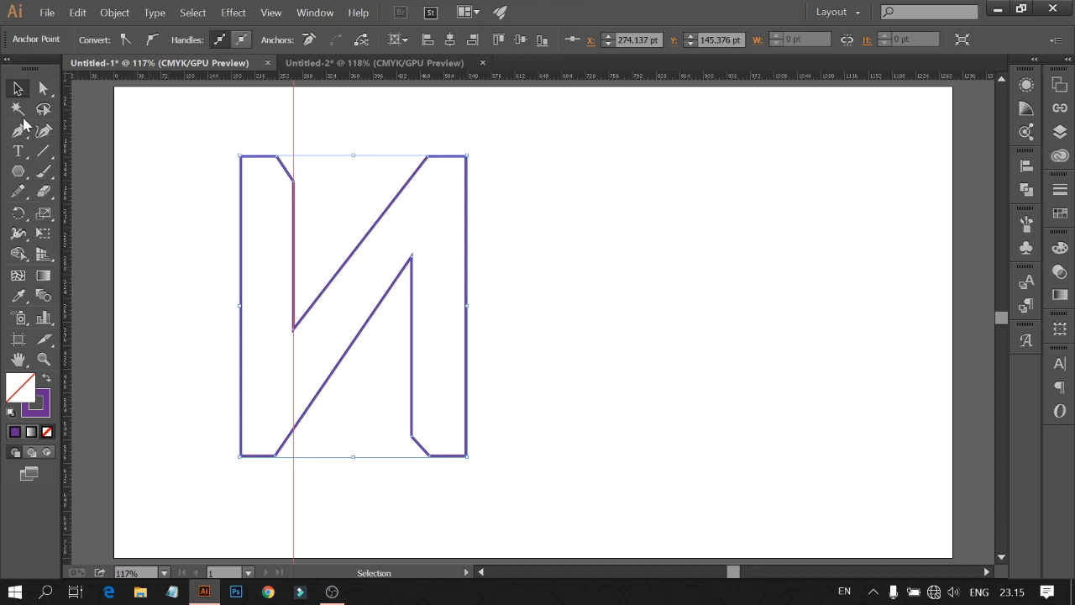
left_click(153, 119)
Step: Draw a diagonal depth line from the bottom-left corner to the top-right corner, and a vertical inner line up the right stem
key("p")
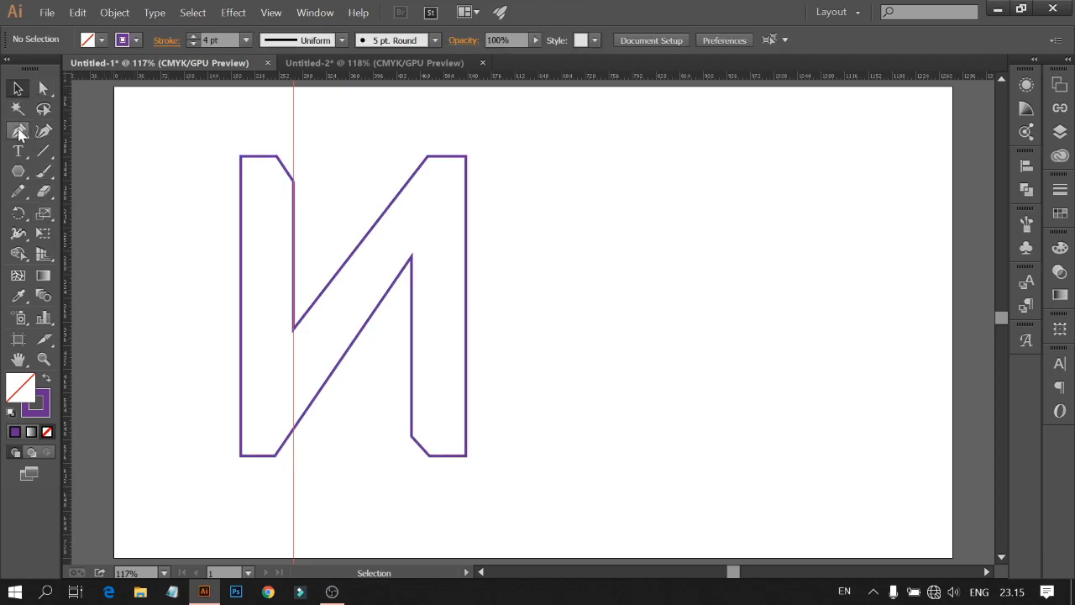
left_click(241, 456)
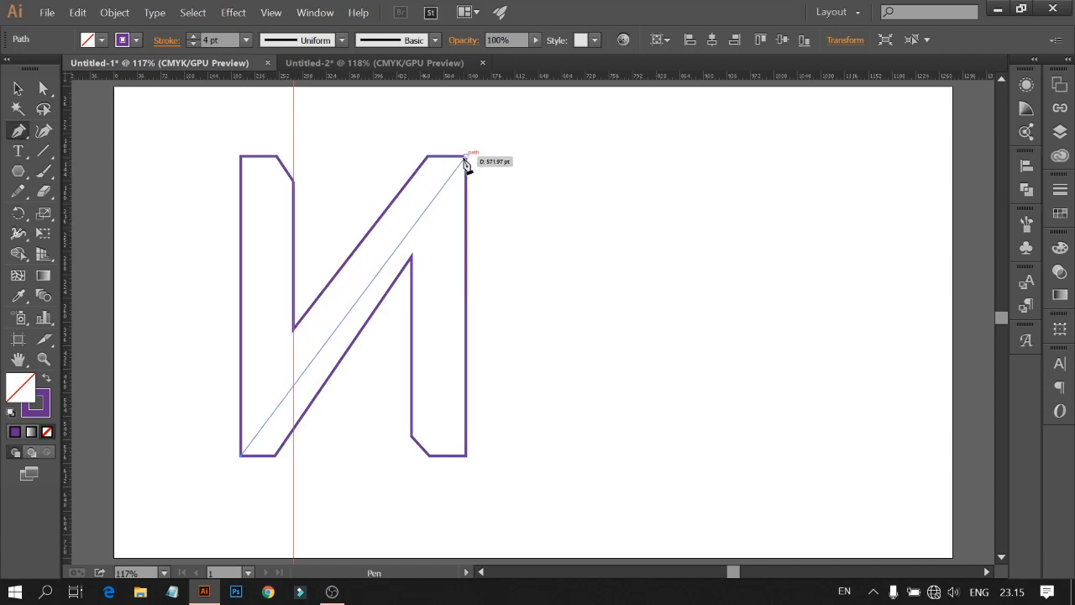
left_click(464, 159)
left_click(429, 454)
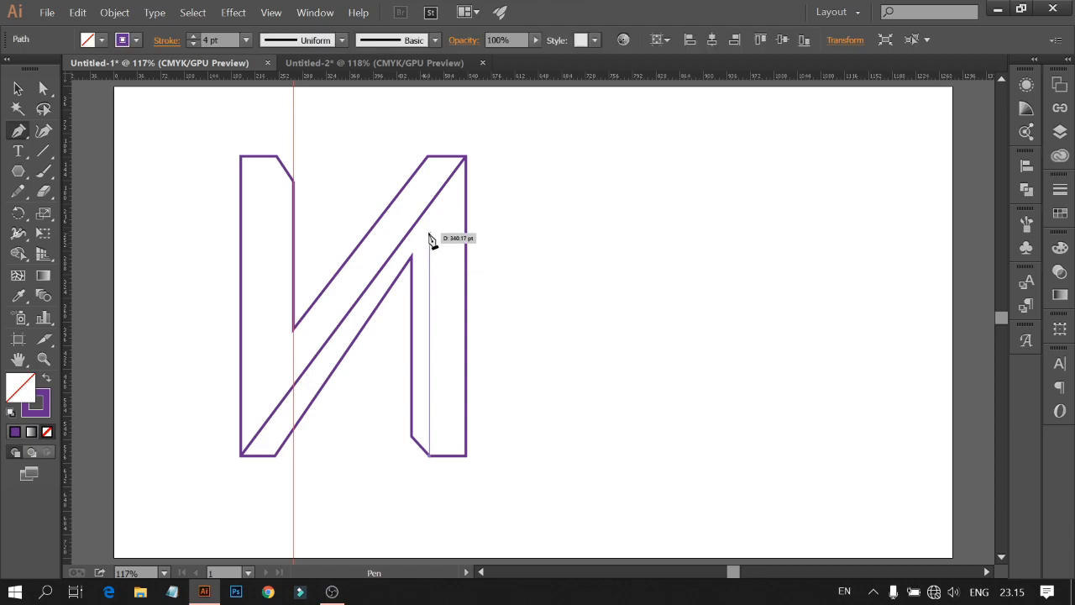
left_click(430, 232)
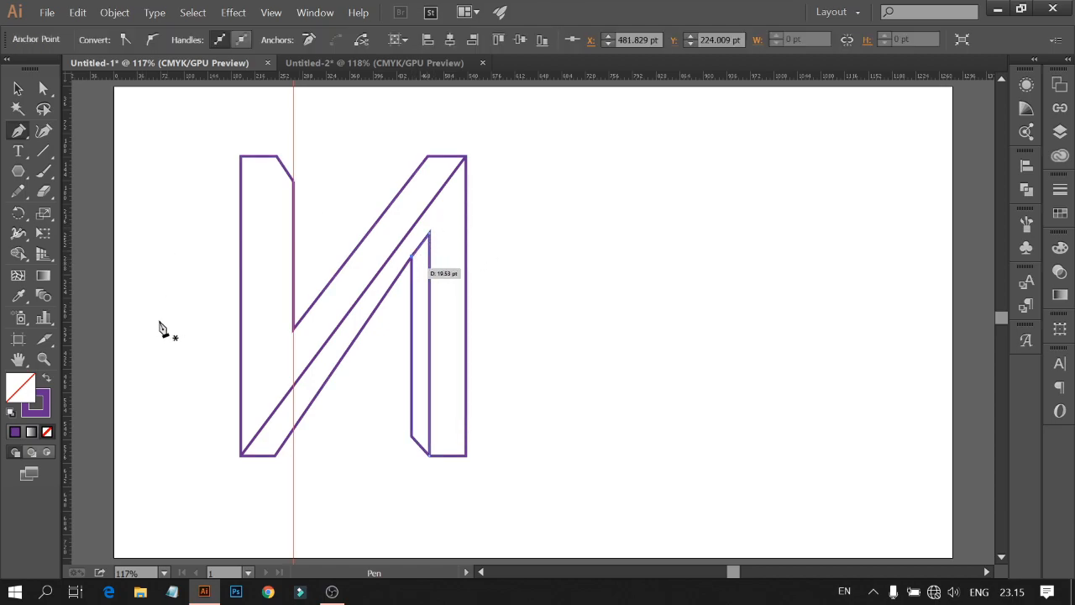
Step: Draw a vertical depth line in the left stem from the top edge down to the diagonal, then deselect
left_click(277, 157)
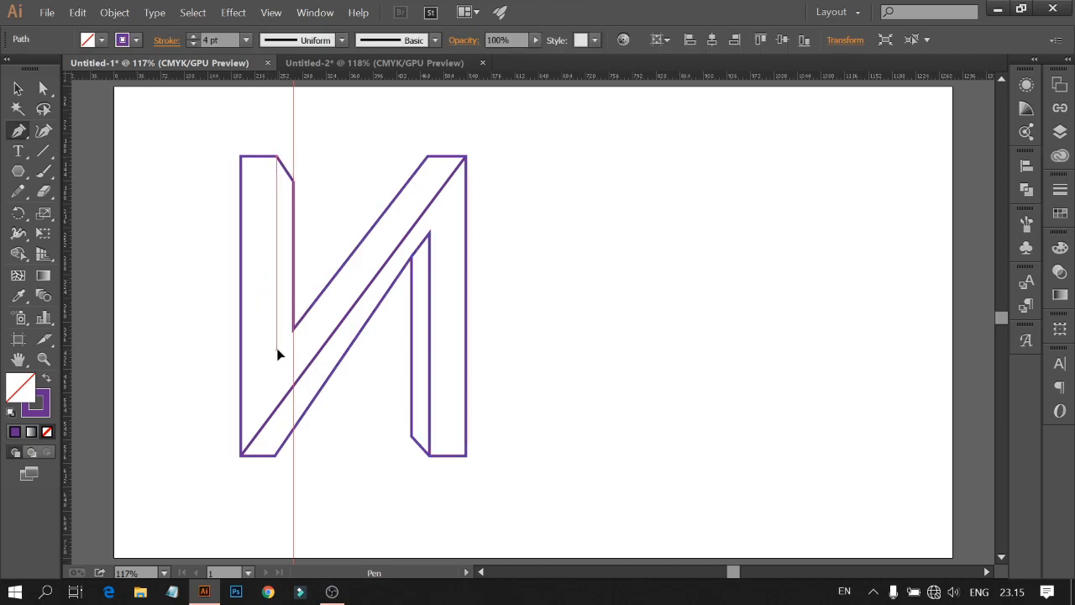
left_click(277, 350)
left_click(293, 329)
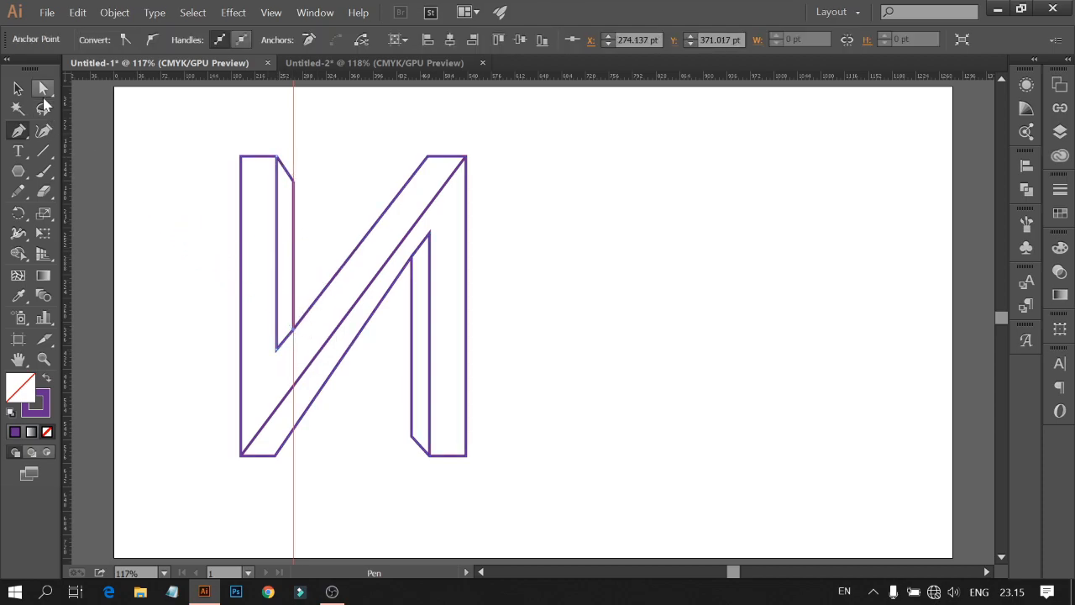
left_click(18, 87)
left_click(342, 136)
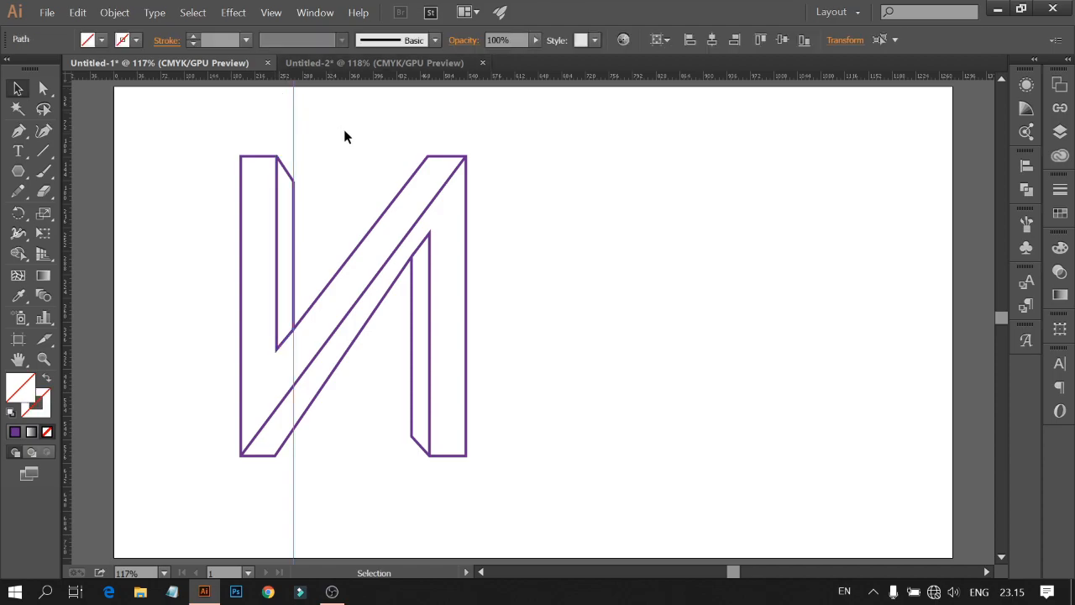
left_click(349, 136)
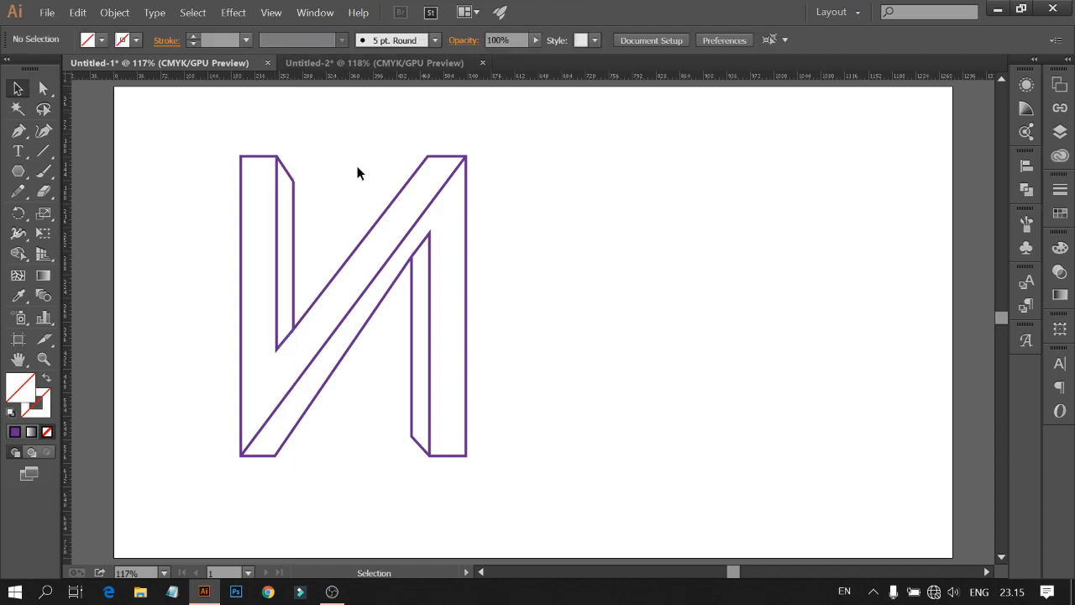
left_click(43, 89)
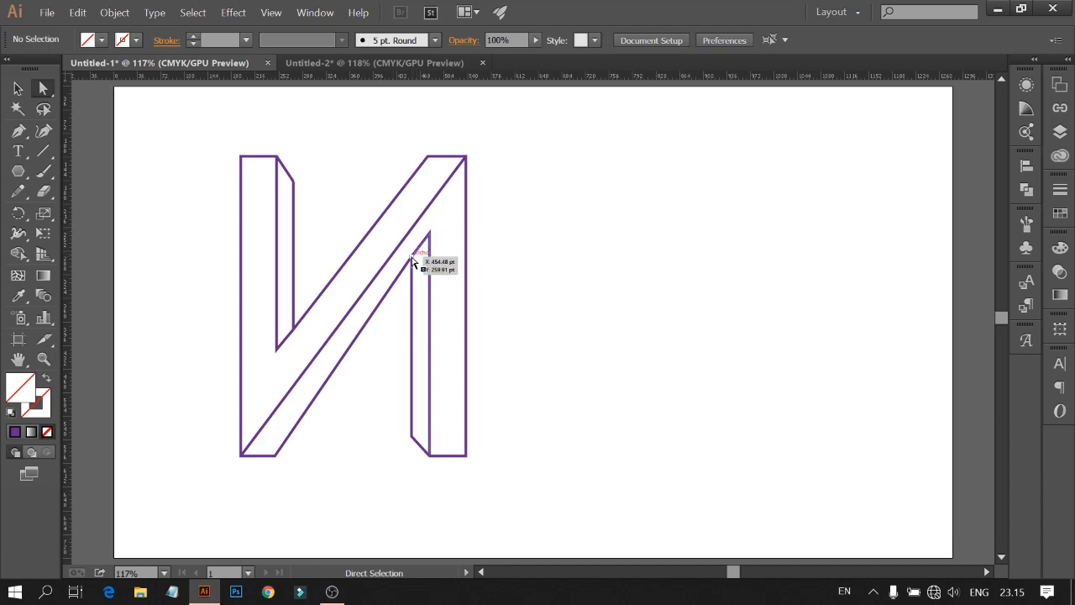
left_click_drag(410, 264, 416, 270)
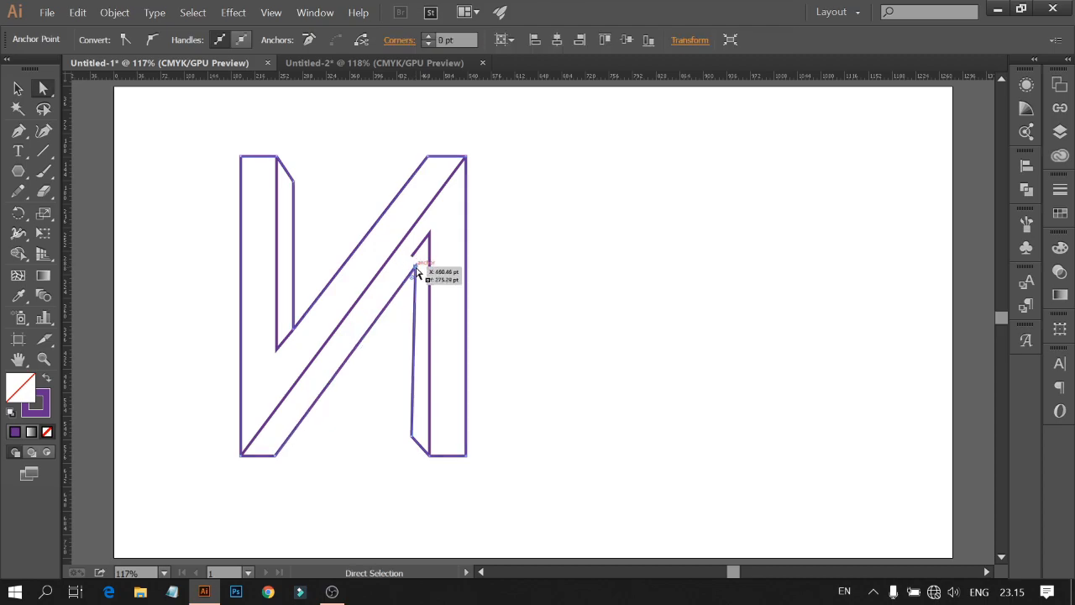
key("ctrl+z")
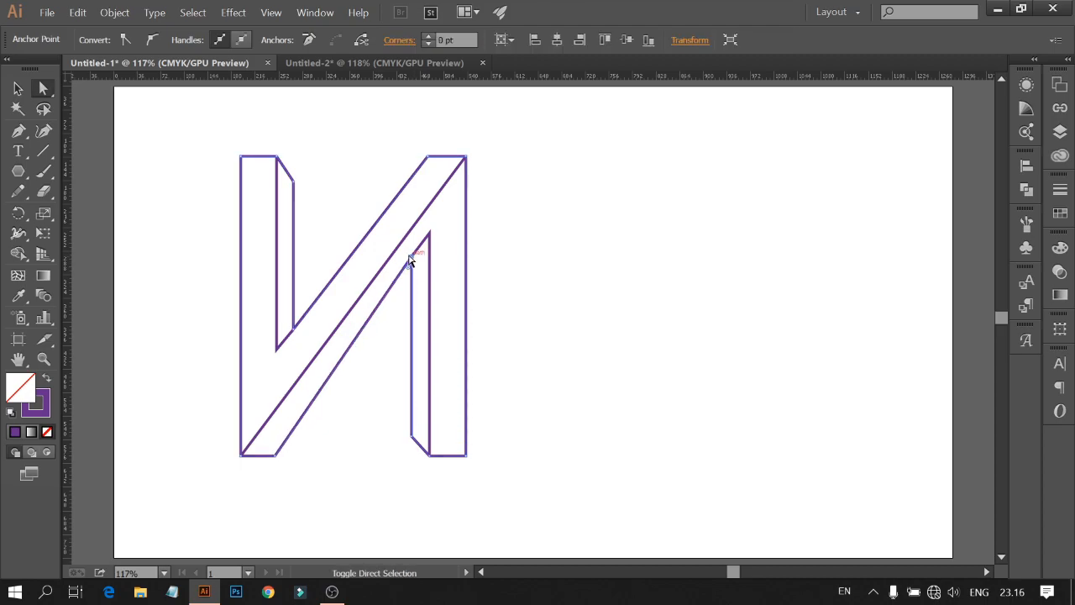
Step: With Direct Selection, move the anchor where the inner diagonal meets the inner stem down along the stem
left_click(412, 271)
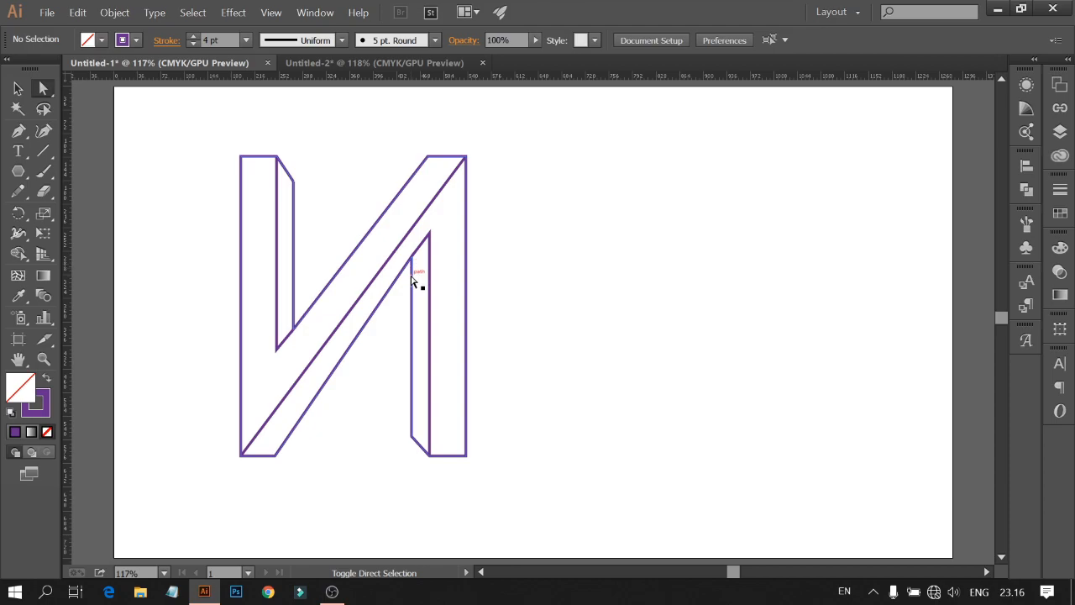
left_click(411, 258)
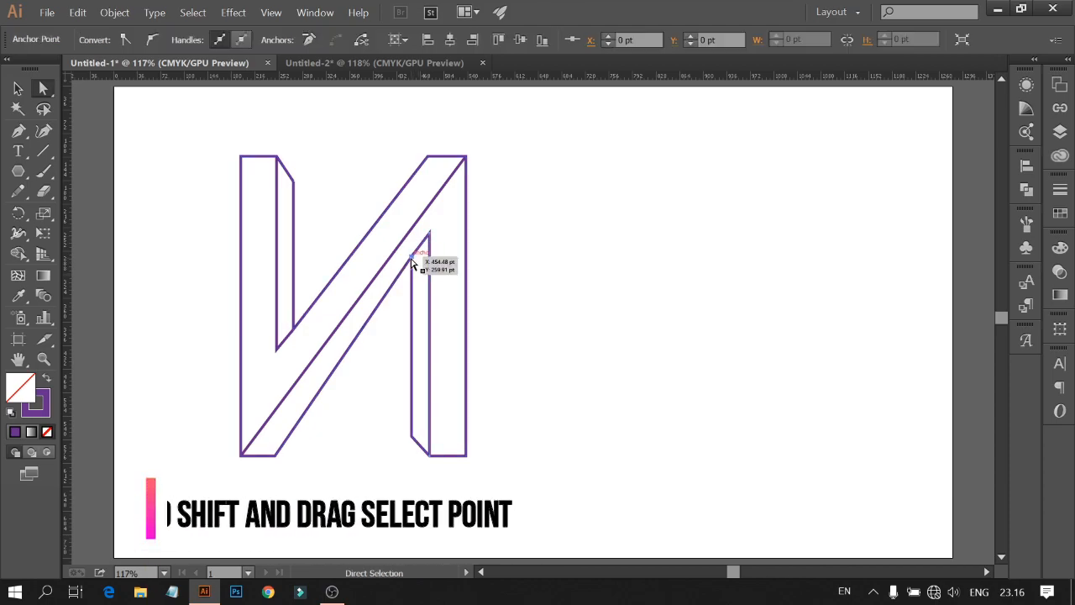
left_click(424, 266)
left_click(410, 260)
left_click(411, 262, "shift")
left_click_drag(411, 262, 414, 281)
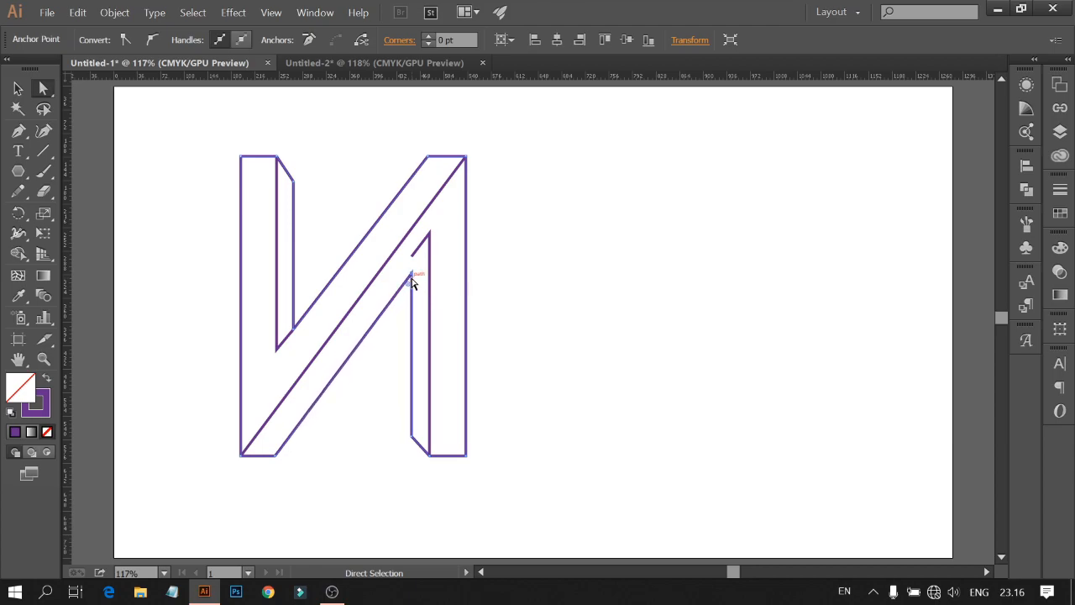
left_click(445, 300)
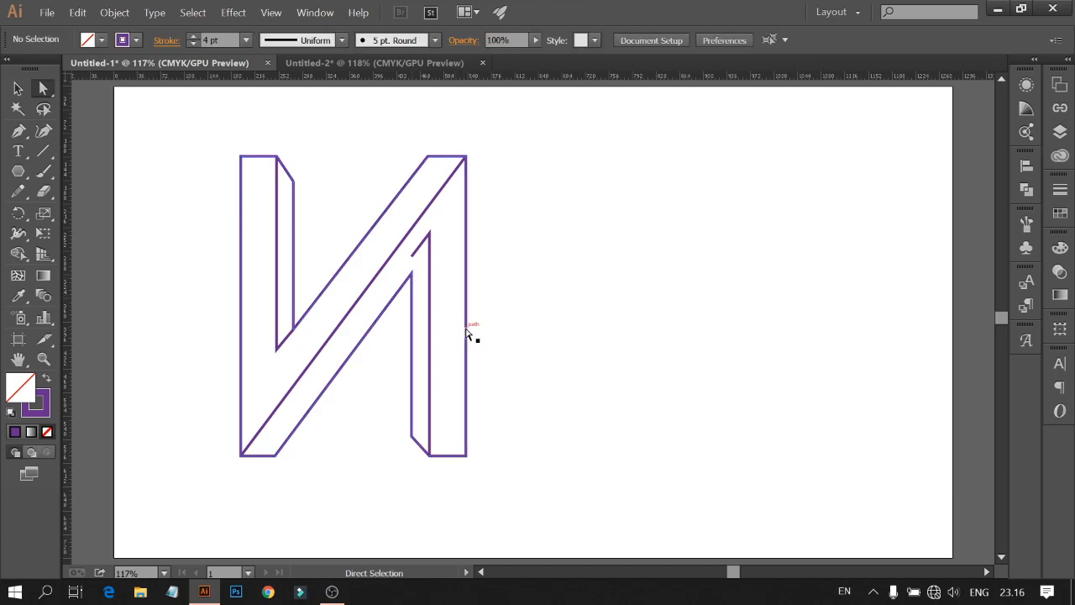
Step: Snap the end anchor of the inner diagonal onto the top of the inner right stem line so the two join
left_click_drag(430, 241, 421, 282)
key("ctrl+z")
left_click(423, 256)
left_click(436, 252)
left_click(437, 266)
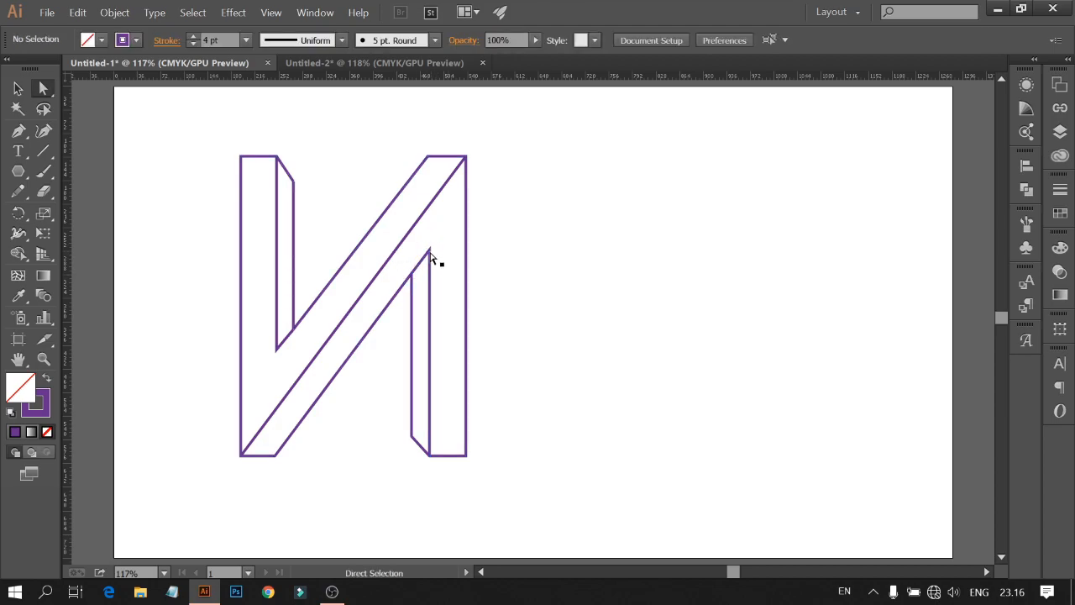
left_click(429, 251)
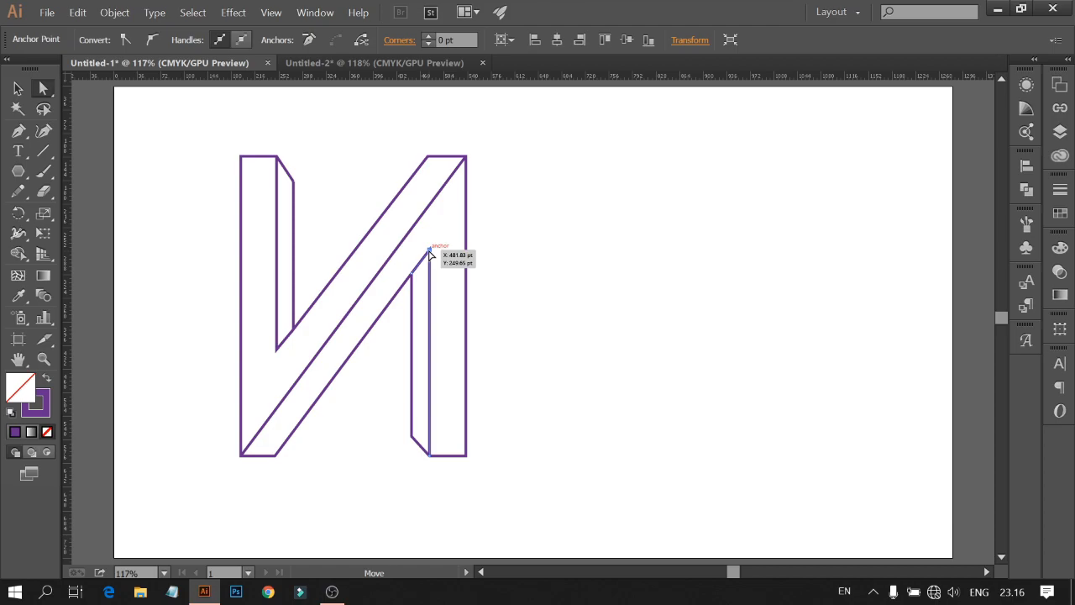
left_click(435, 261)
left_click(430, 251)
left_click_drag(429, 250, 431, 252)
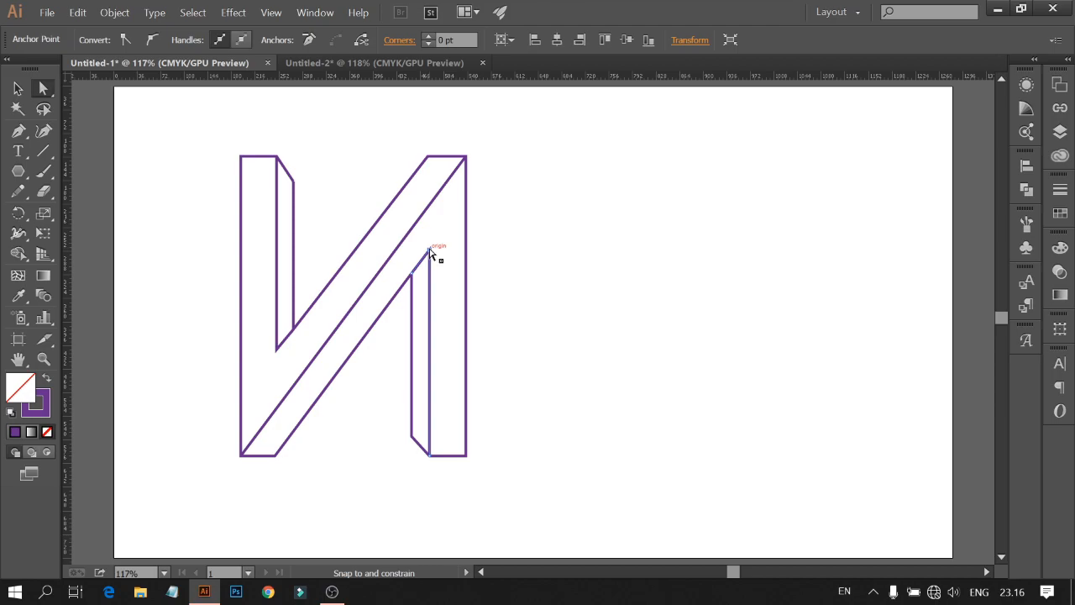
left_click(544, 266)
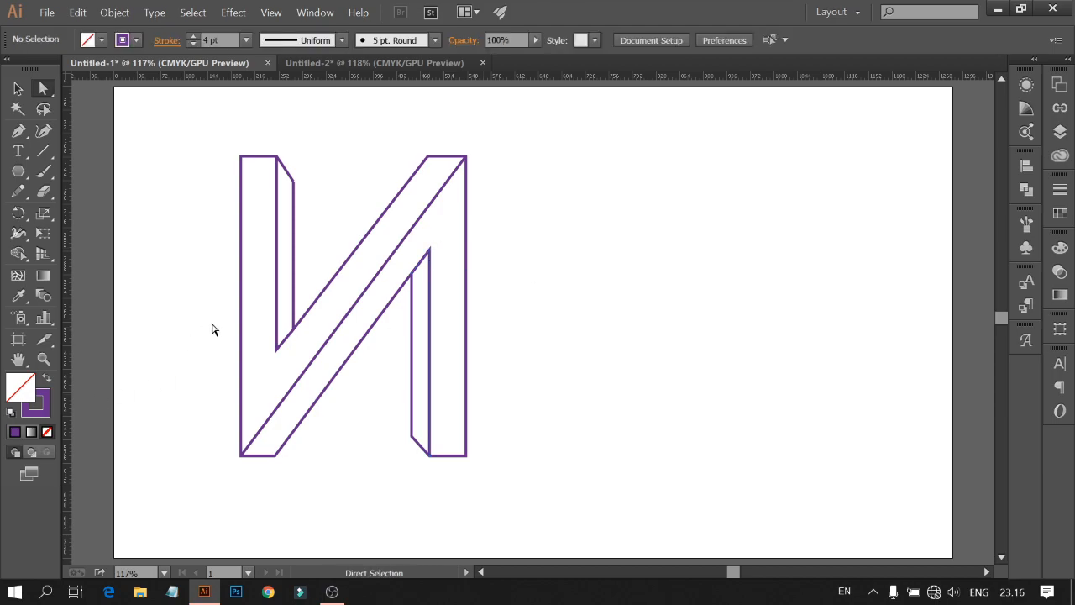
Step: Examine the anchor points where the diagonals meet the left stem
left_click(285, 344)
left_click(306, 325)
left_click(330, 288)
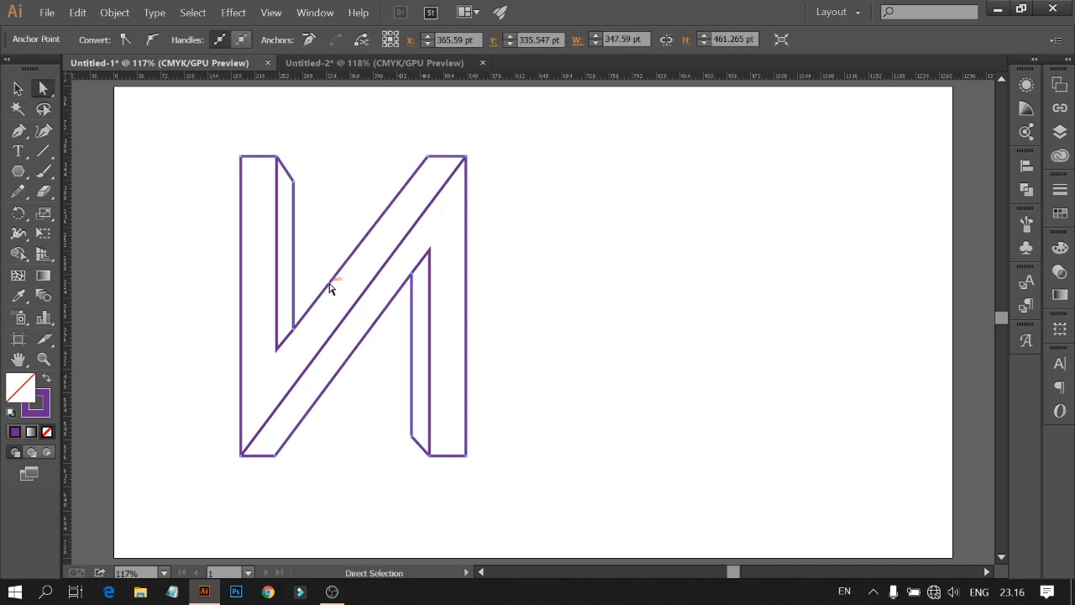
left_click(492, 188)
left_click_drag(68, 266, 427, 345)
left_click(528, 272)
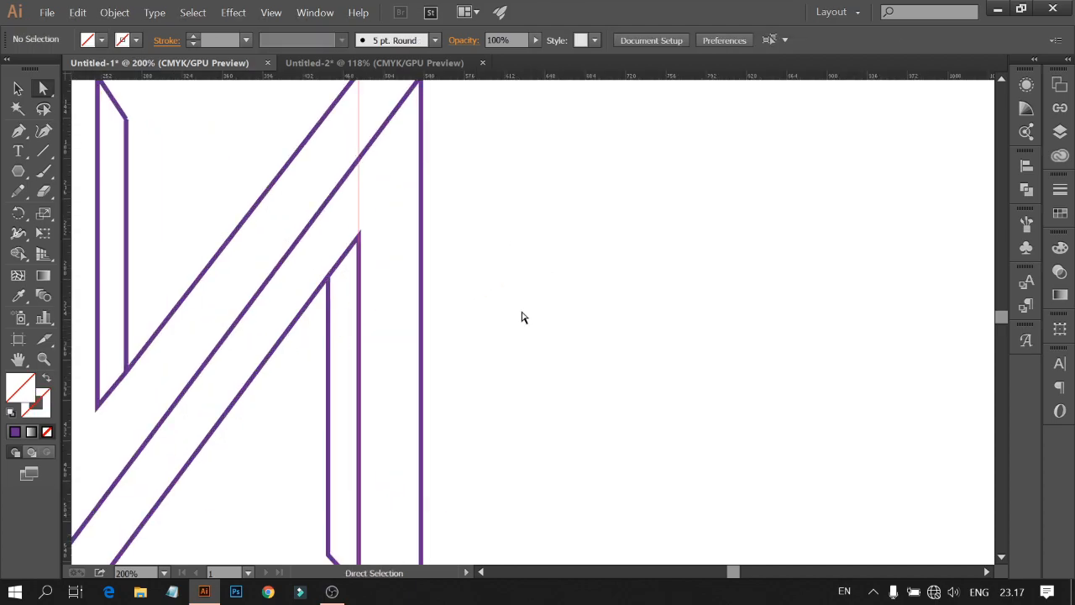
Step: Nudge the anchor at the top of the outer diagonal onto the vertical guide at the letter's top edge
scroll(524, 309, "up", 3)
left_click(357, 171)
left_click_drag(357, 174, 361, 175)
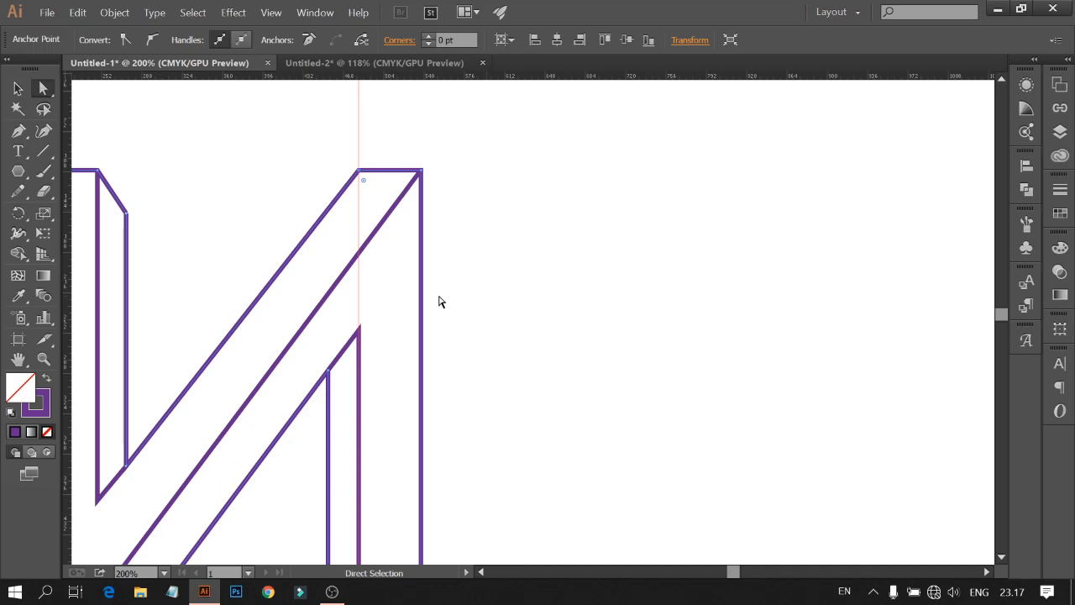
key("ctrl+1")
left_click(403, 437)
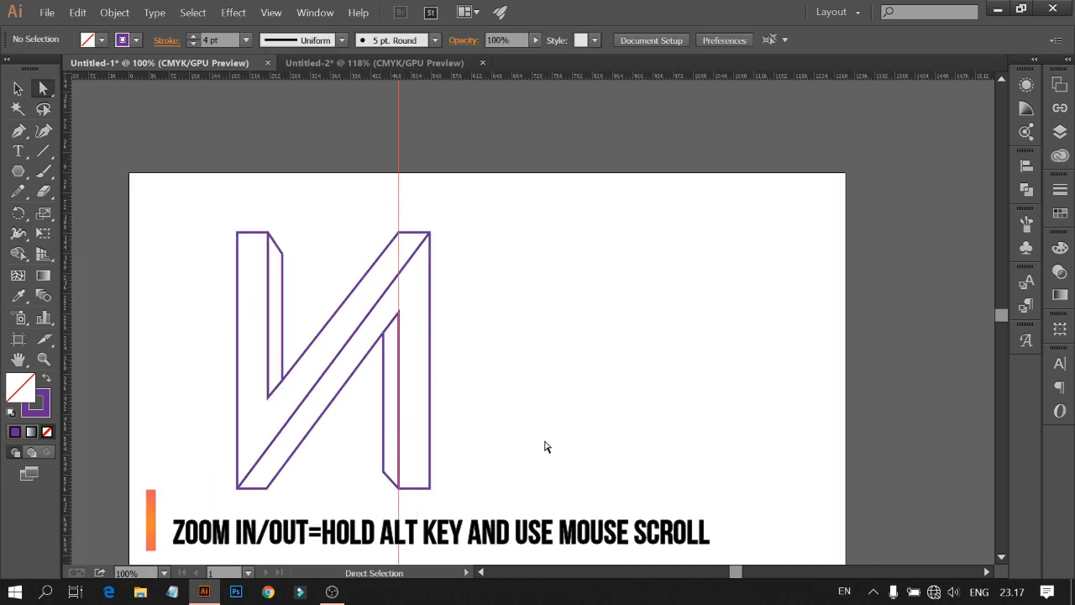
Step: Move the bottom anchors of the left stem's depth lines so they meet the inner diagonal cleanly
scroll(316, 487, "up", 1)
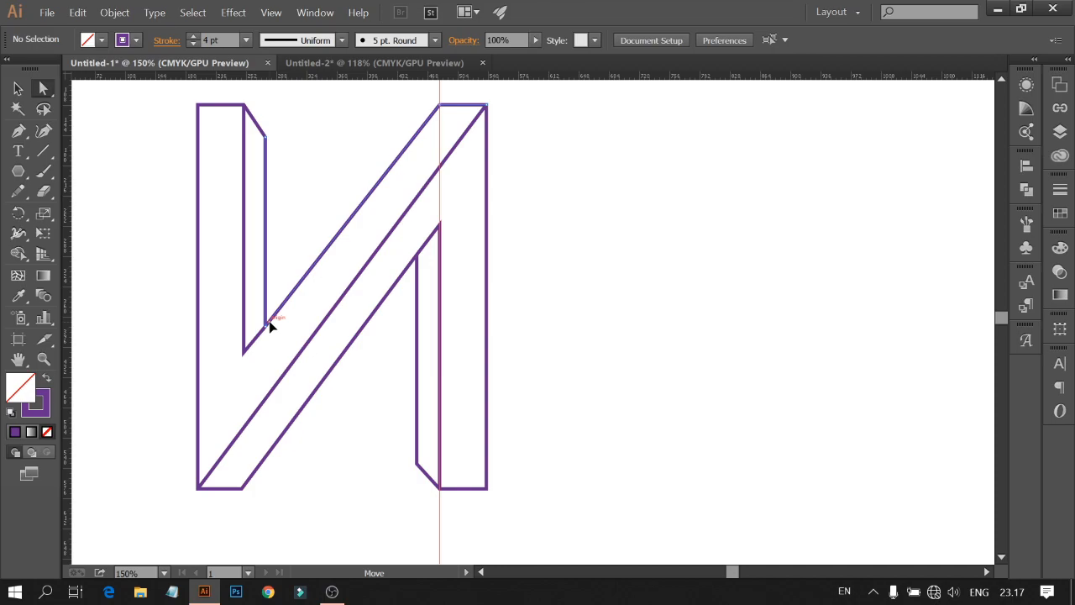
scroll(268, 361, "up", 3)
mouse_move(256, 304)
left_mouse_down()
mouse_move(260, 327)
mouse_move(272, 301)
mouse_move(272, 310)
mouse_move(261, 283)
left_mouse_up()
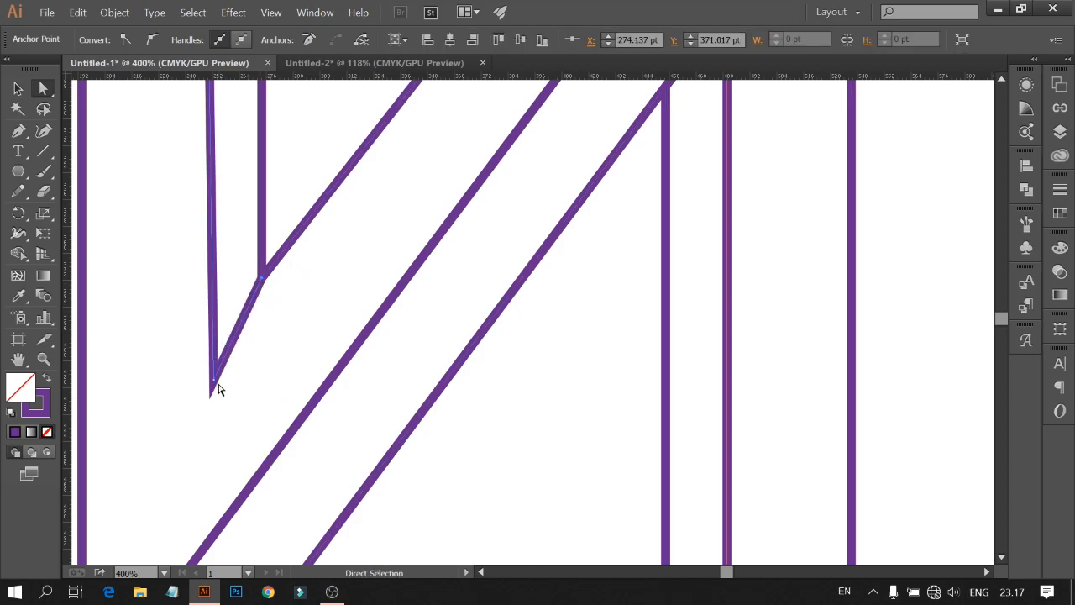
scroll(217, 388, "down", 2)
left_click_drag(217, 388, 212, 367)
left_click(244, 392)
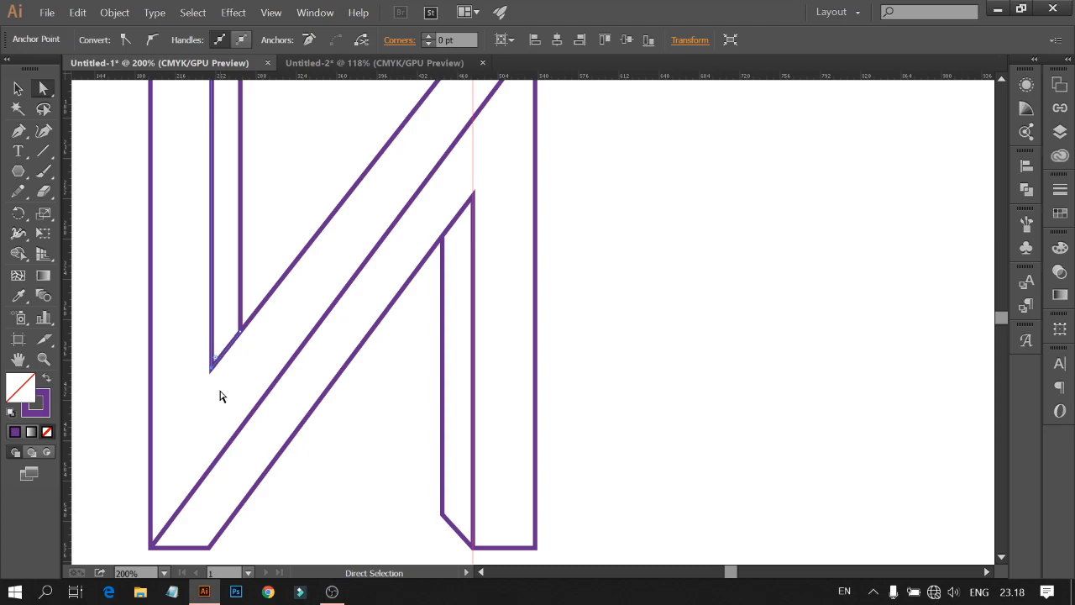
left_click(220, 397)
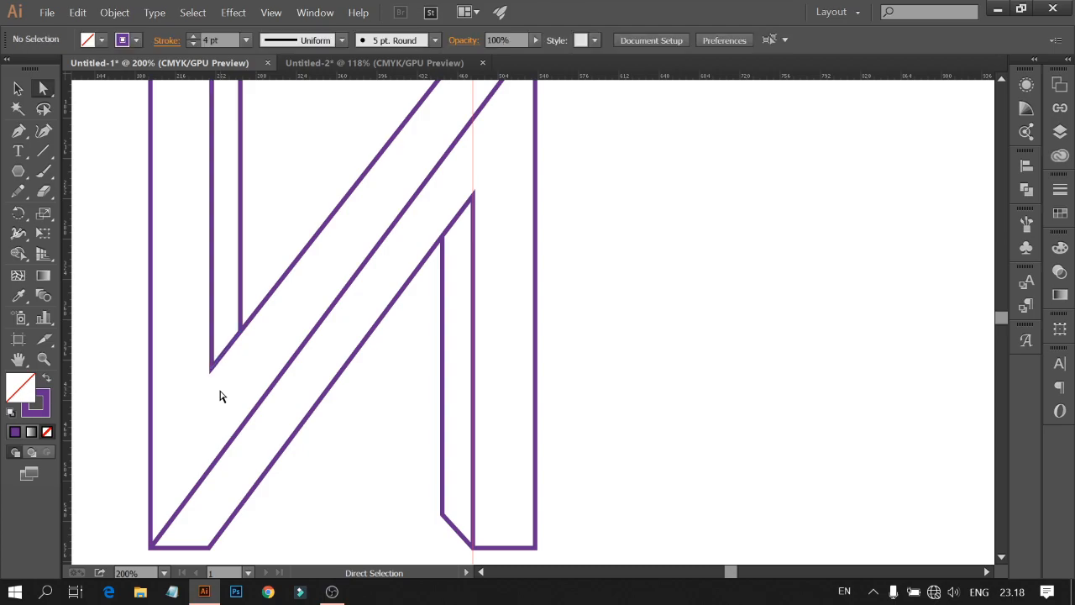
Step: Select the vertical guide crossing the letter and delete it
scroll(220, 396, "down", 2)
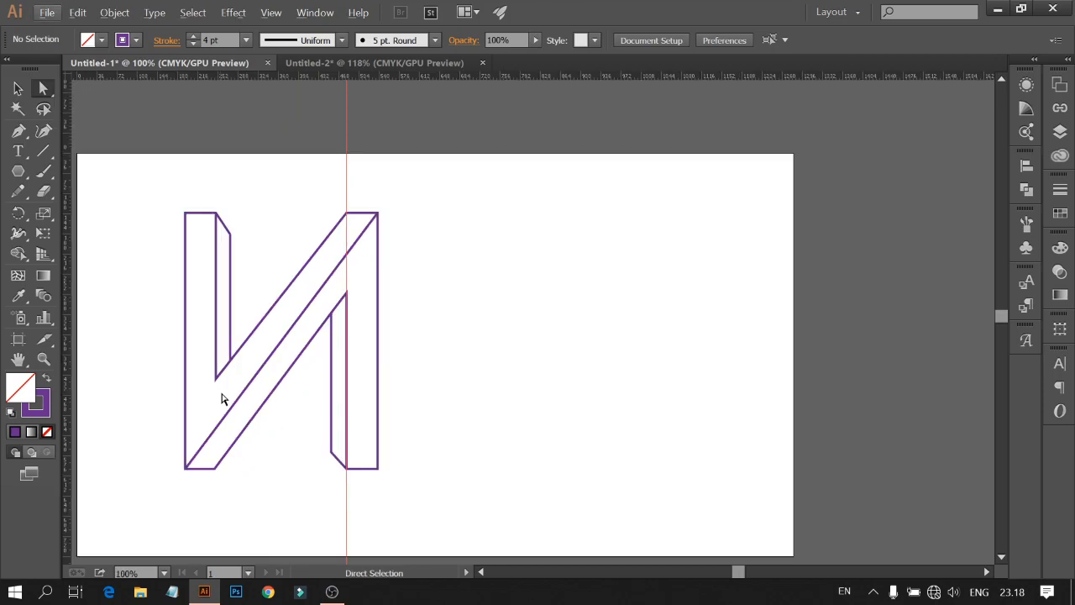
scroll(220, 396, "left", 2)
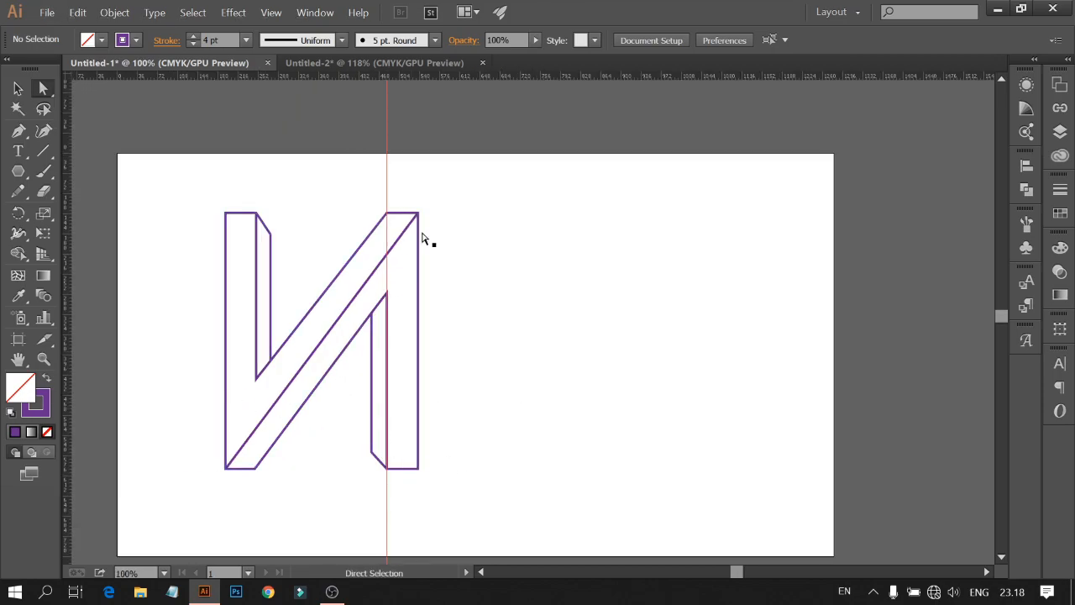
left_click_drag(350, 175, 434, 207)
key("Delete")
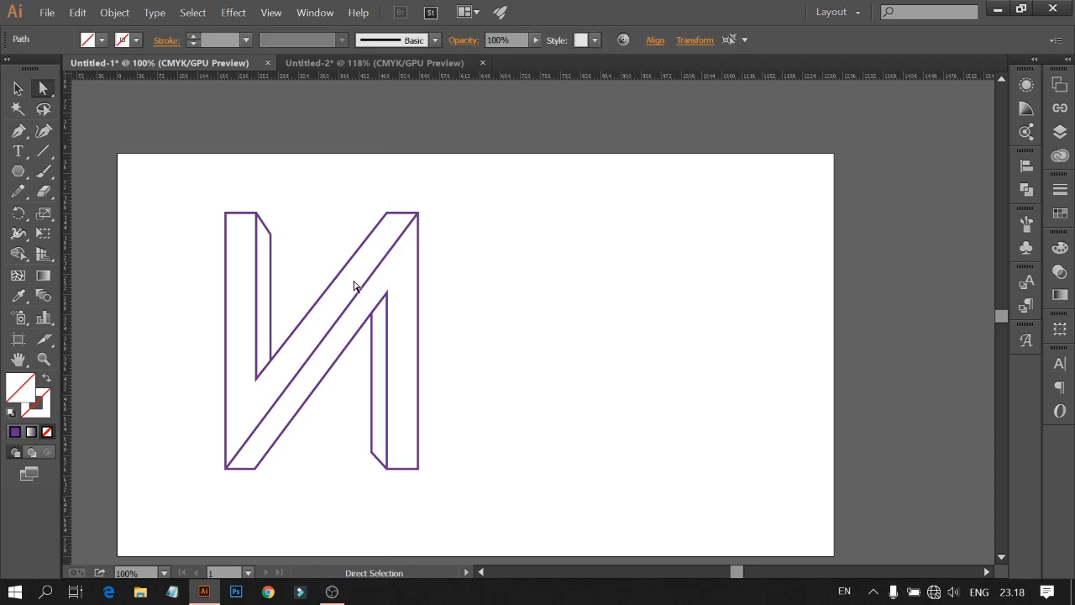
Step: Fit the artboard in view, select all anchors, and zoom in to inspect the top of the left stem
left_click(164, 572)
left_click(201, 555)
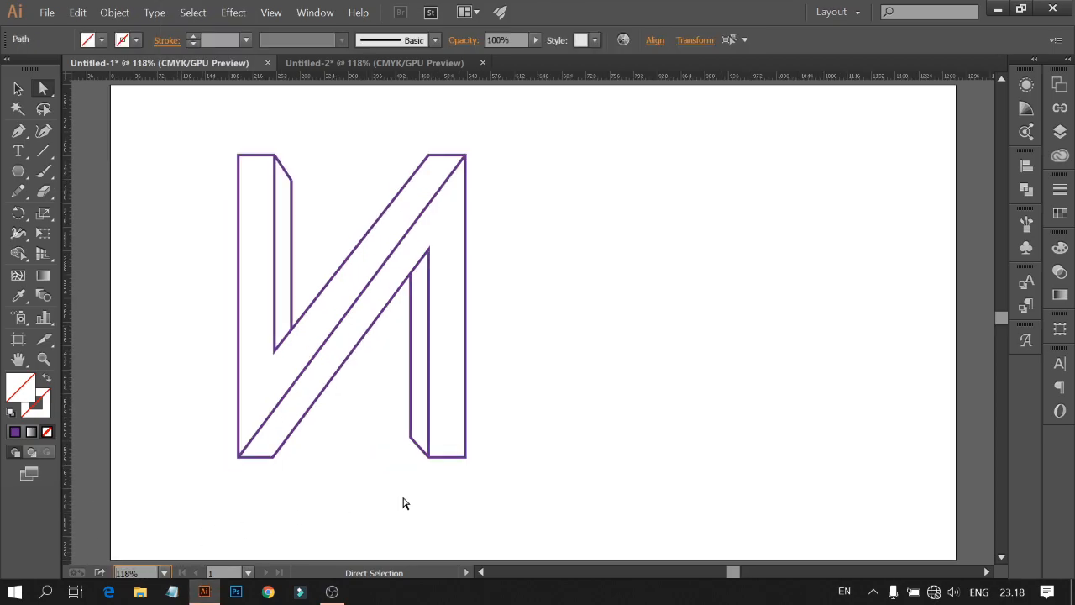
left_click(559, 489)
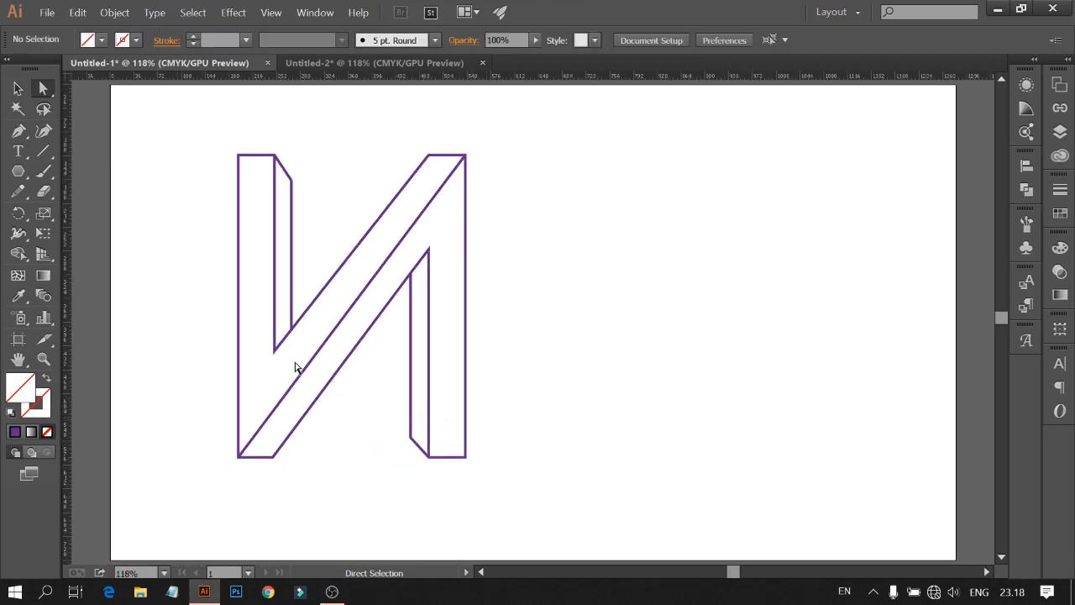
left_click_drag(207, 139, 486, 363)
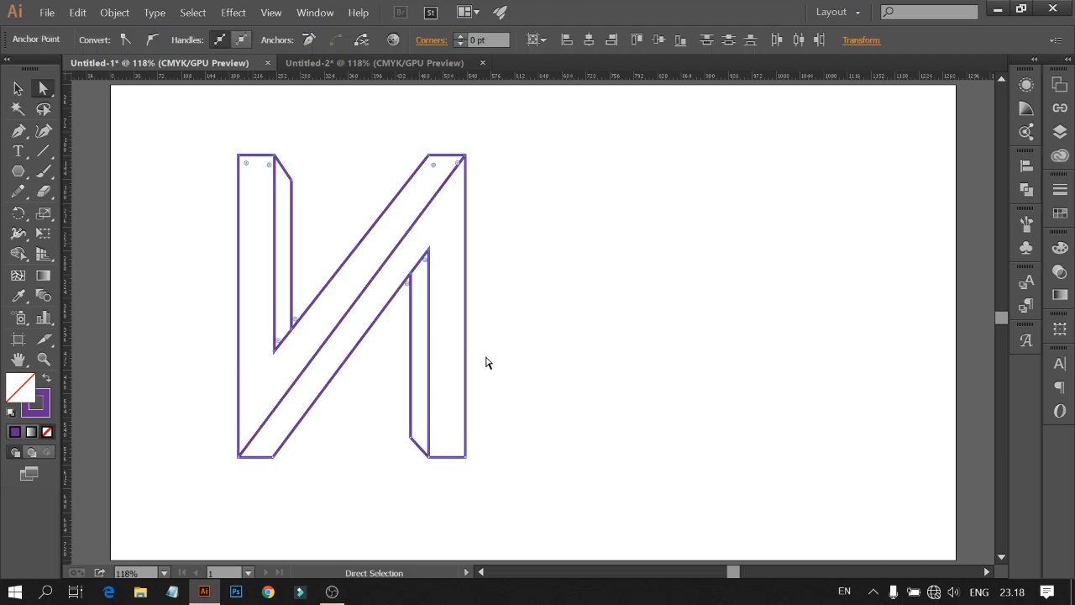
left_click(538, 372)
scroll(230, 372, "up", 3)
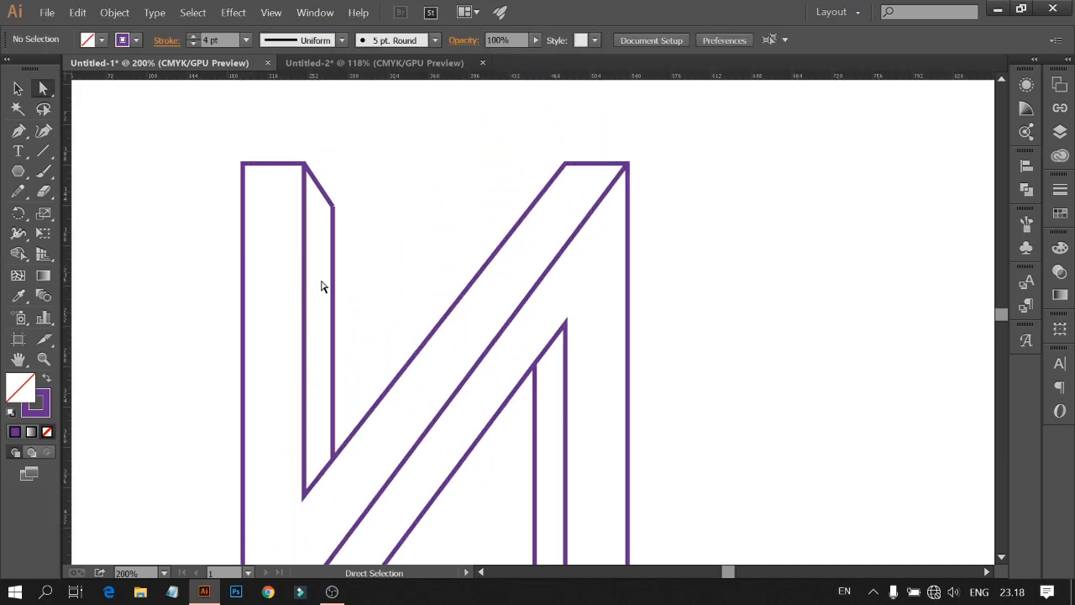
scroll(324, 283, "up", 4)
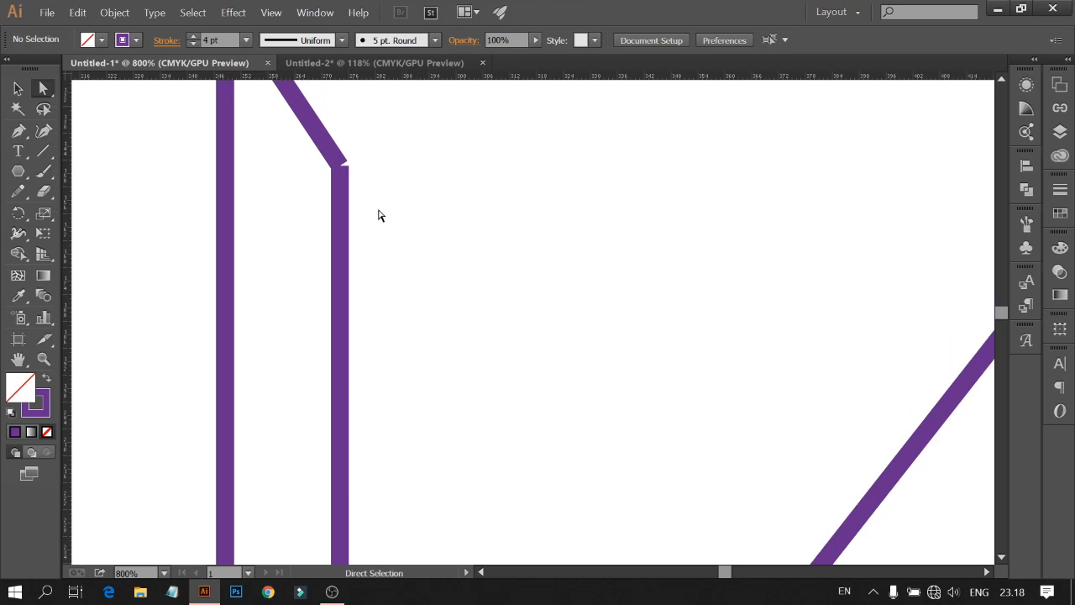
Step: Move the anchor at the top of the left inner depth line to close the gap with the slanted edge
mouse_move(342, 173)
left_mouse_down()
mouse_move(344, 185)
mouse_move(339, 167)
left_mouse_up()
left_click(363, 195)
left_click(333, 170)
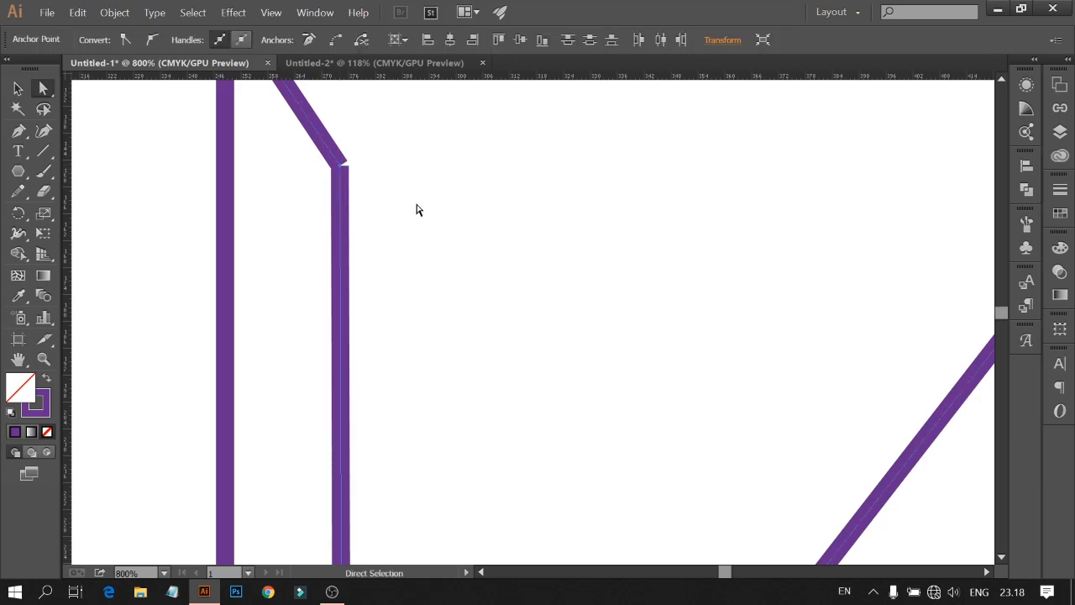
Step: Open the Pathfinder panel and inspect where the left inner depth line meets the diagonal
left_click(1026, 190)
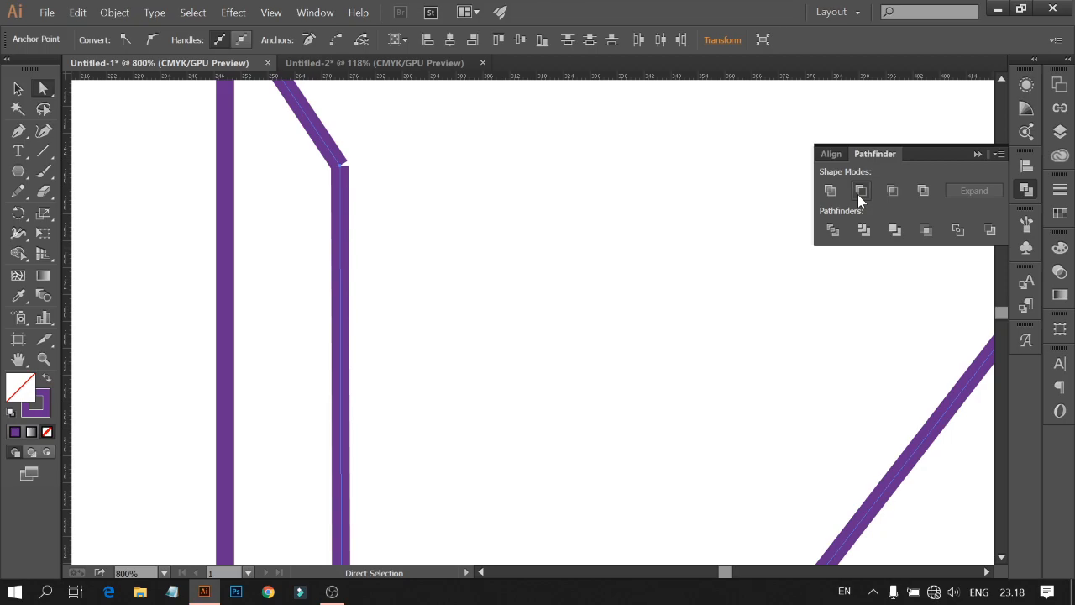
left_click(560, 303)
scroll(559, 303, "down", 2)
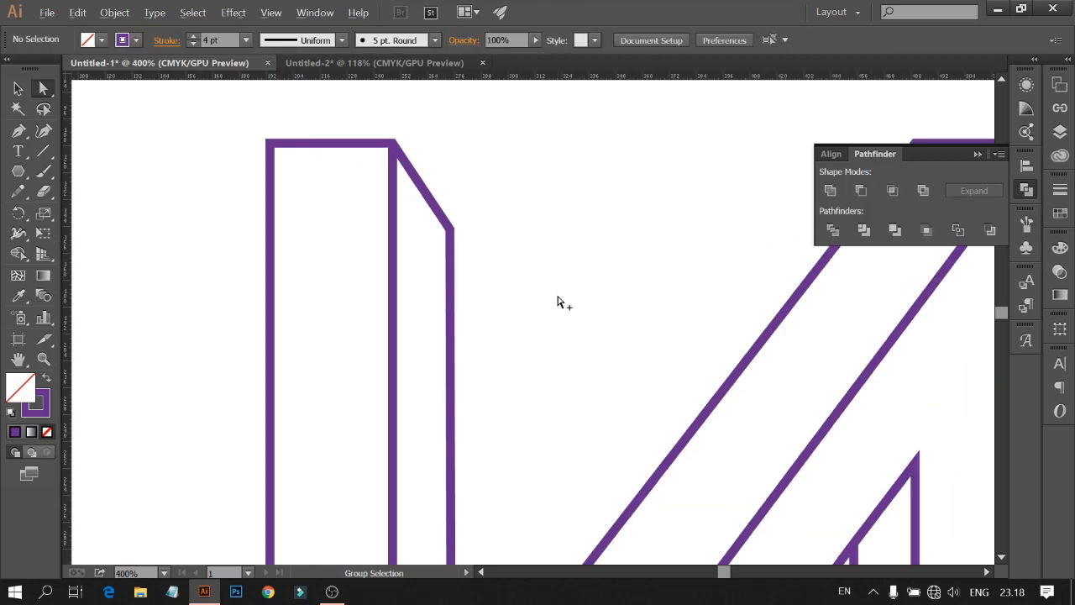
scroll(563, 326, "down", 2)
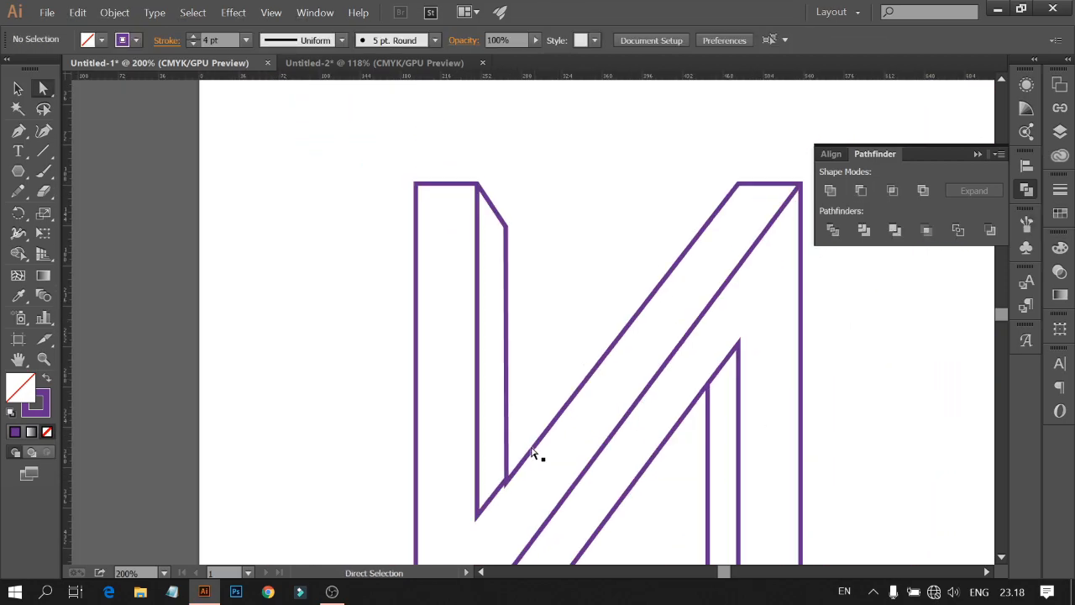
scroll(543, 475, "down", 2)
scroll(544, 476, "up", 3)
scroll(542, 474, "up", 2)
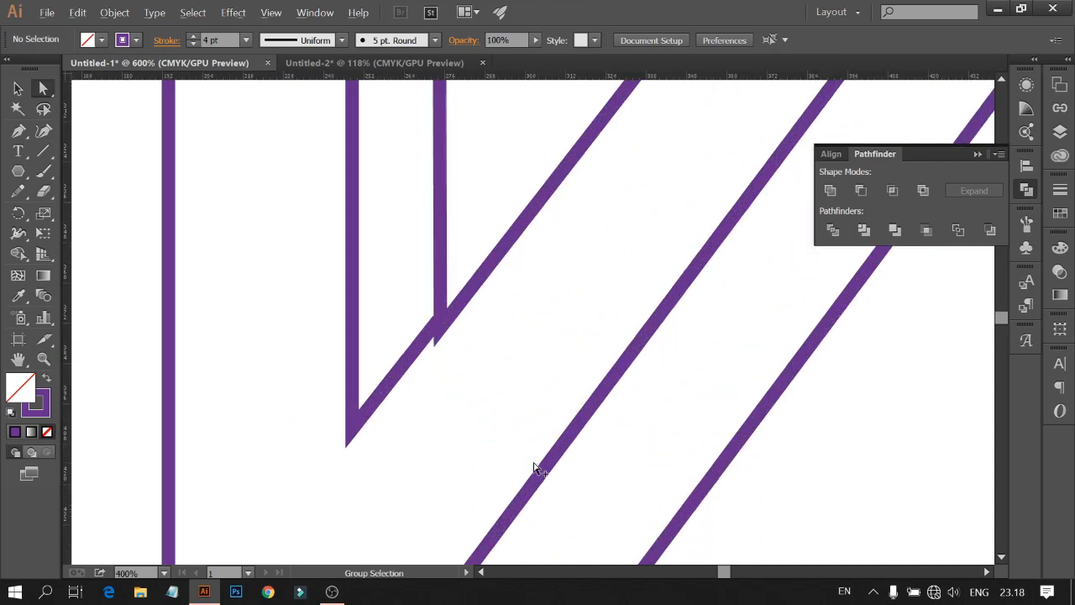
left_click(436, 331)
scroll(461, 345, "up", 4)
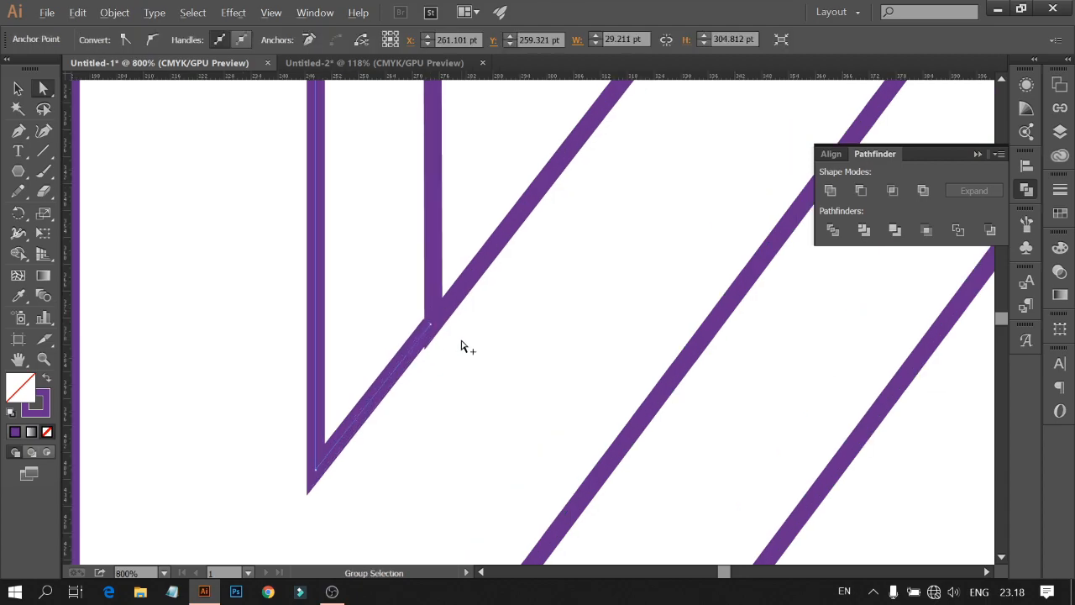
Step: Align the anchor where the left inner depth line meets the diagonal exactly onto the diagonal
left_click_drag(354, 296, 377, 377)
scroll(377, 377, "up", 2)
left_click_drag(494, 352, 421, 238)
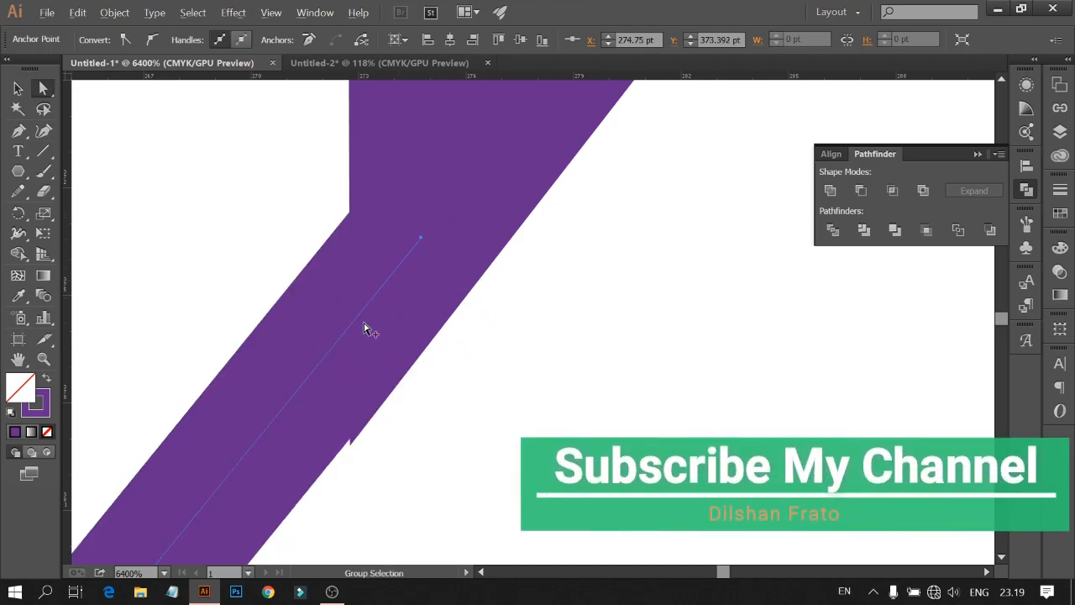
scroll(367, 328, "down", 1)
scroll(330, 334, "down", 6)
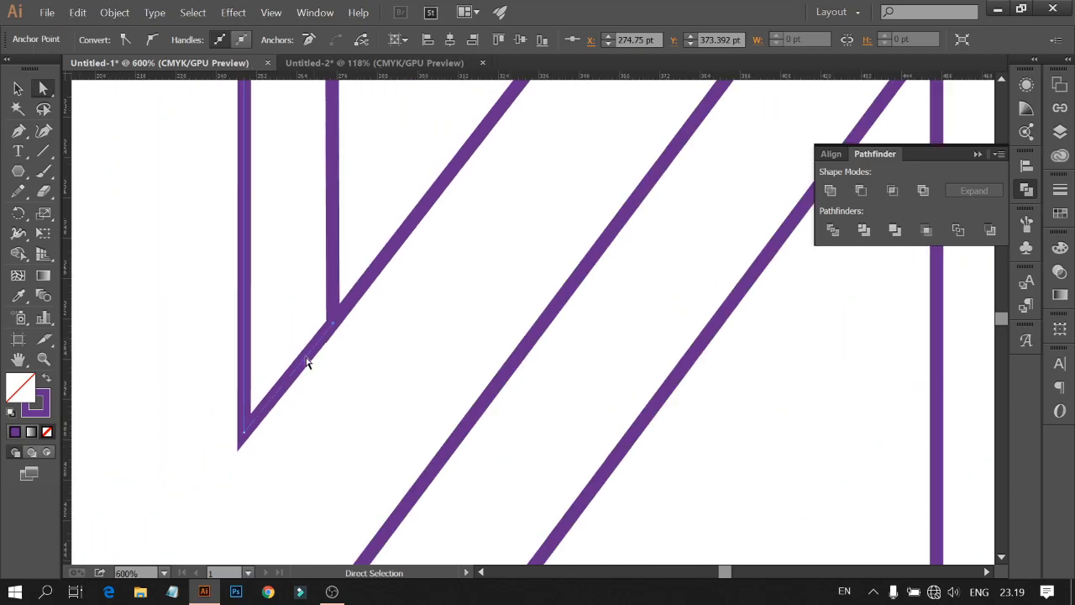
left_click_drag(244, 437, 246, 439)
left_click(290, 456)
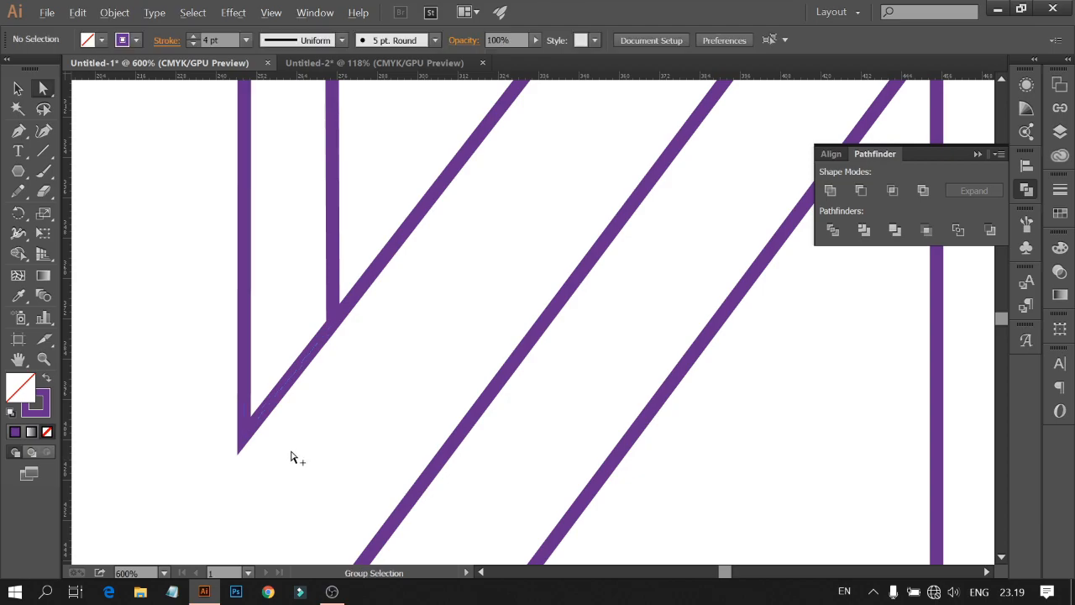
Step: Scroll across the letter to check the adjusted junctions
scroll(291, 456, "down", 3)
scroll(672, 354, "down", 2)
scroll(684, 353, "up", 6)
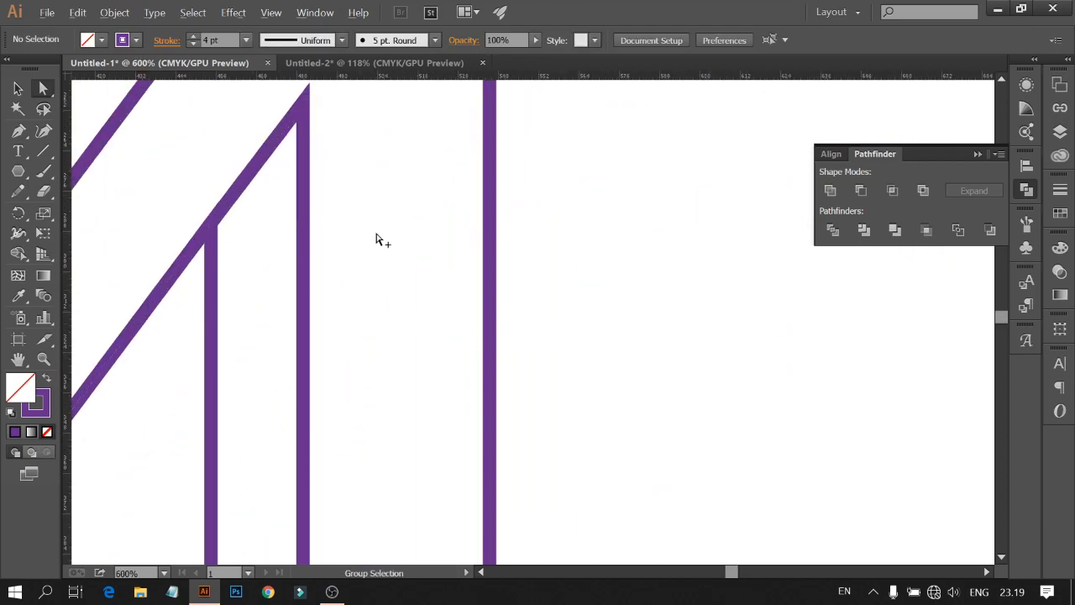
scroll(375, 235, "down", 5)
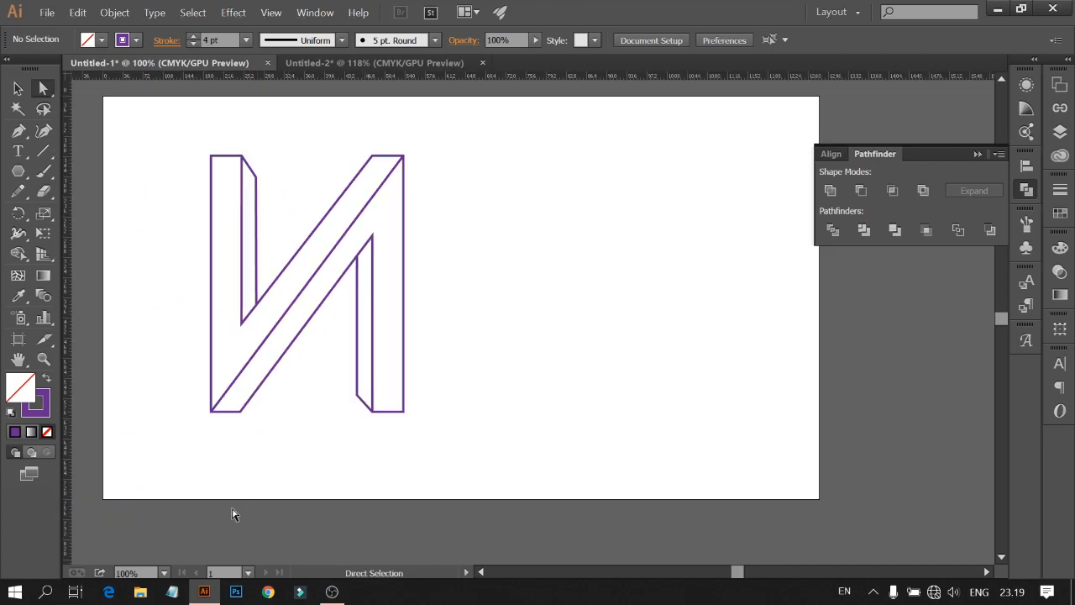
Step: Fit the view, select the whole letter, and increase its stroke weight to 11 pt
left_click(164, 573)
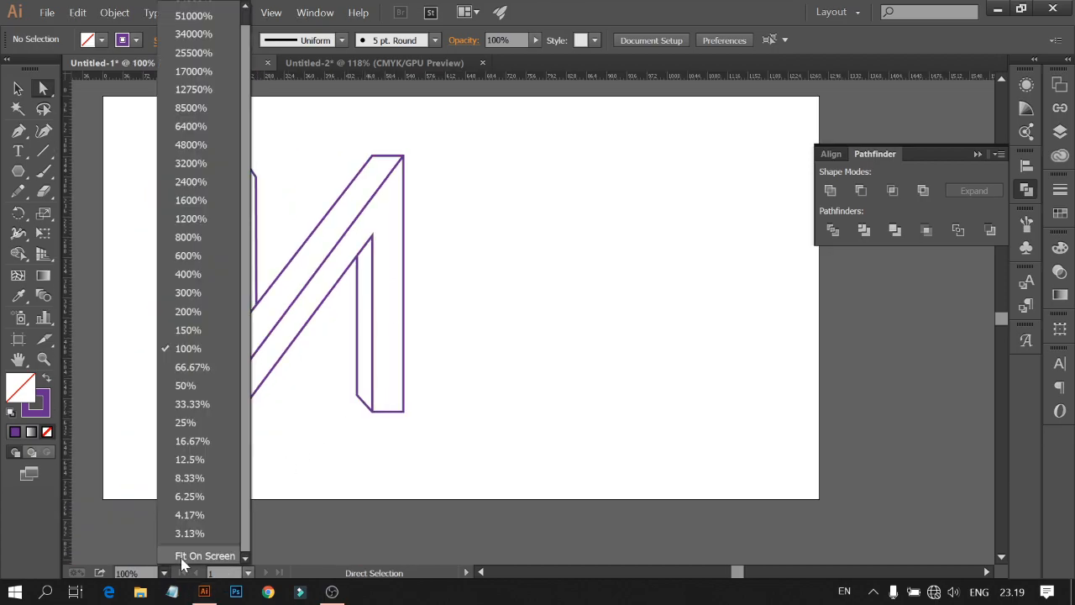
left_click(180, 557)
left_click_drag(187, 147, 482, 421)
left_click(138, 126)
key("v")
left_click(382, 306)
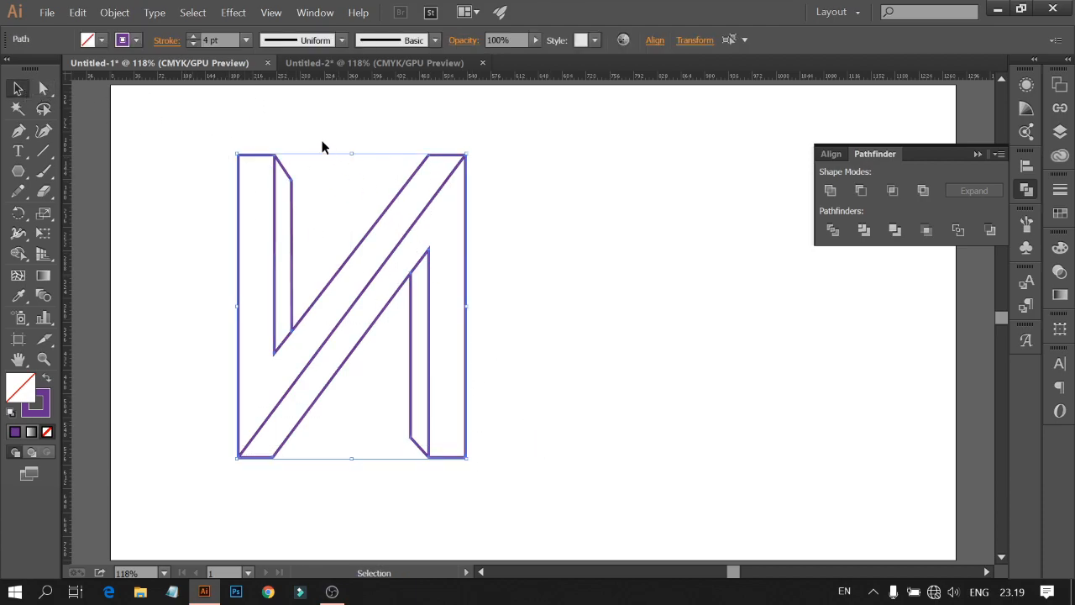
left_click(193, 37)
left_click(193, 38)
left_click(193, 38)
left_click(193, 37)
left_click(193, 37)
left_click(193, 38)
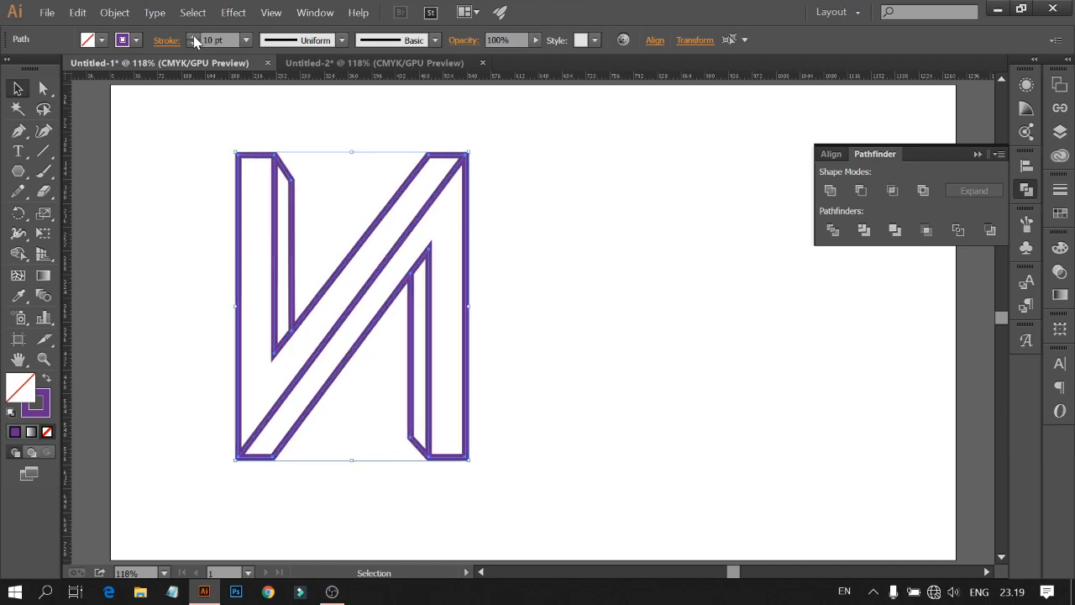
left_click(193, 37)
left_click(626, 204)
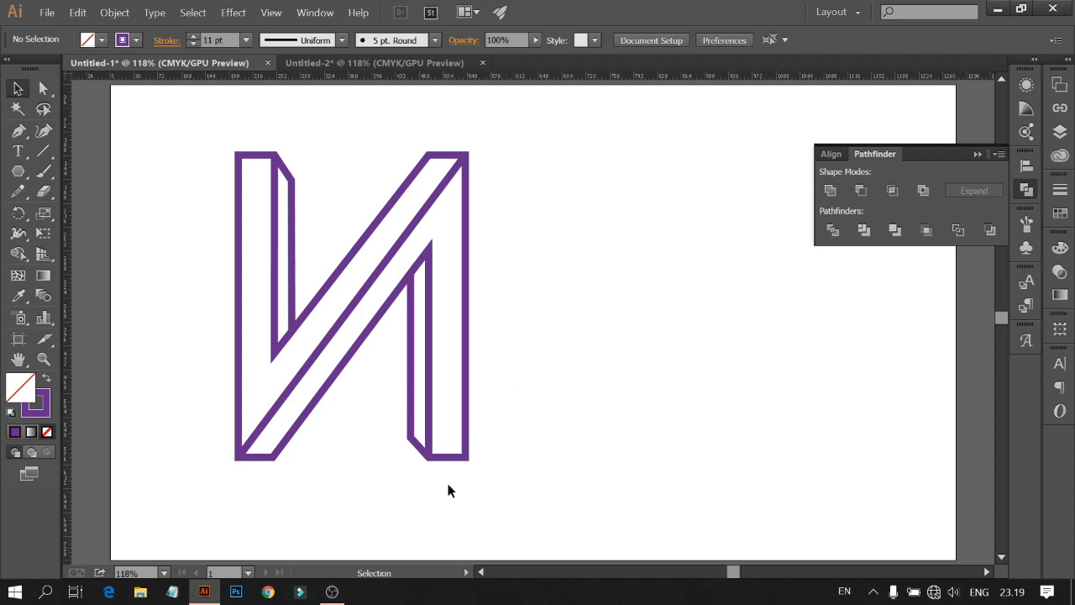
Step: Move the whole letter toward the centre of the artboard
left_click_drag(165, 181, 472, 393)
left_click_drag(439, 311, 575, 319)
left_click(714, 313)
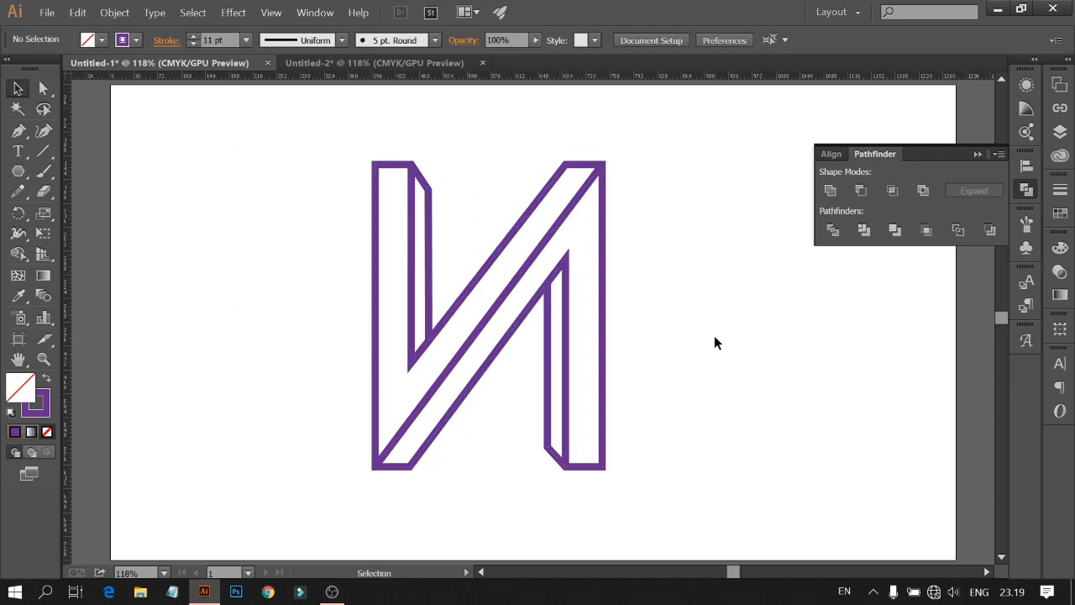
Step: Collapse the Pathfinder panel and add horizontal guides at the letter's bottom edge and at the right depth line's lower bend
left_click(977, 154)
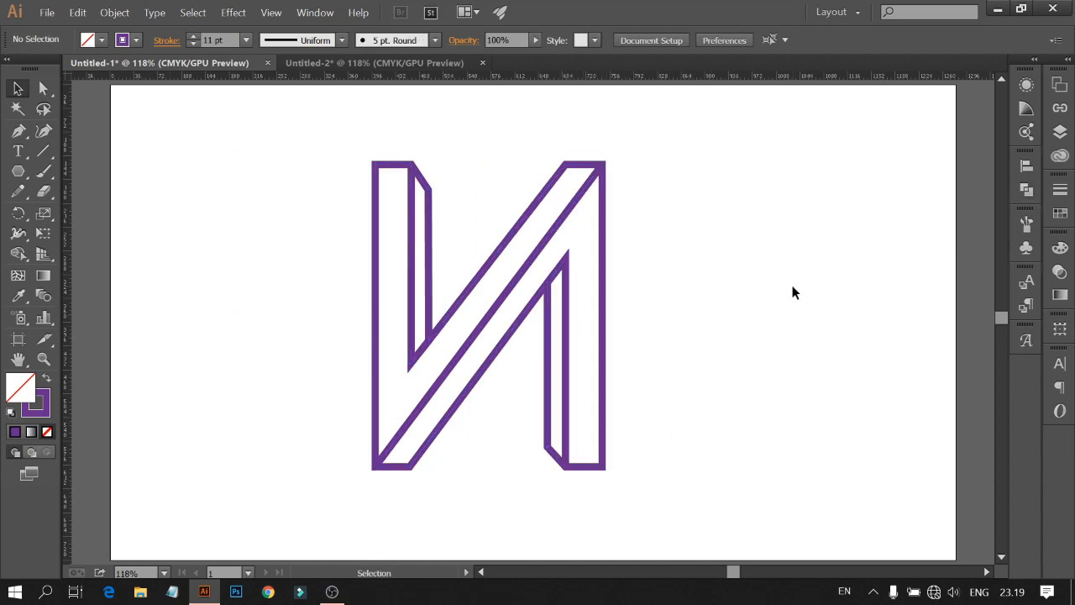
key("a")
left_click_drag(95, 81, 153, 473)
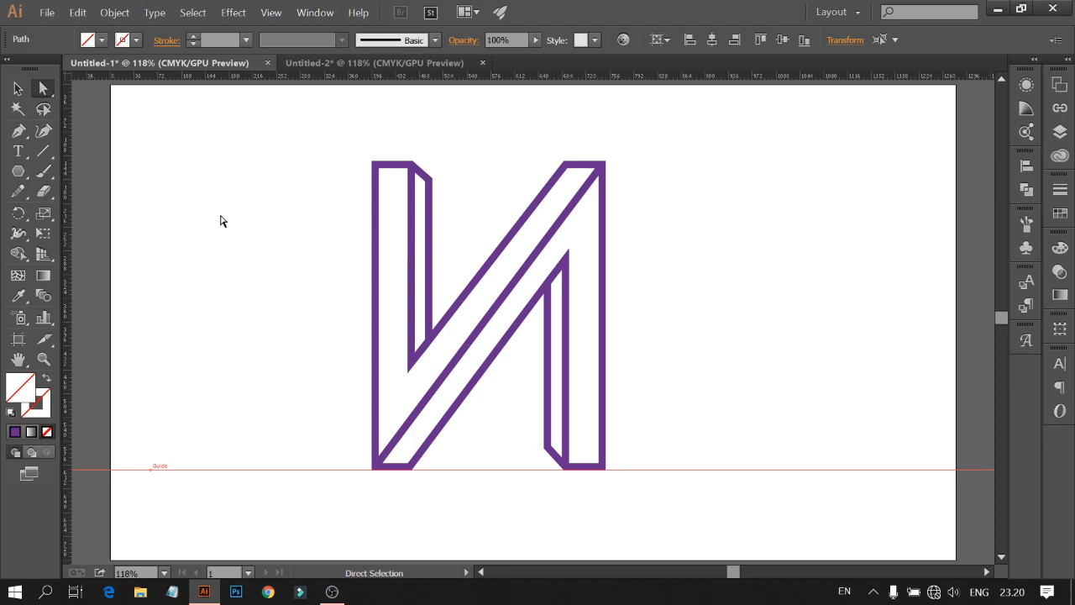
left_click_drag(117, 78, 202, 447)
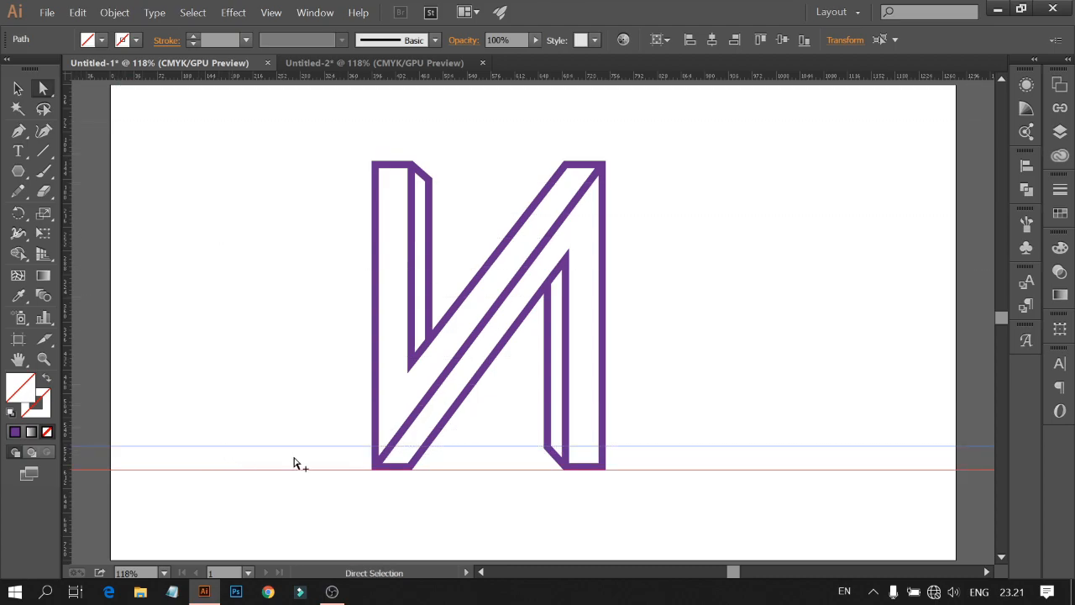
scroll(504, 462, "up", 5)
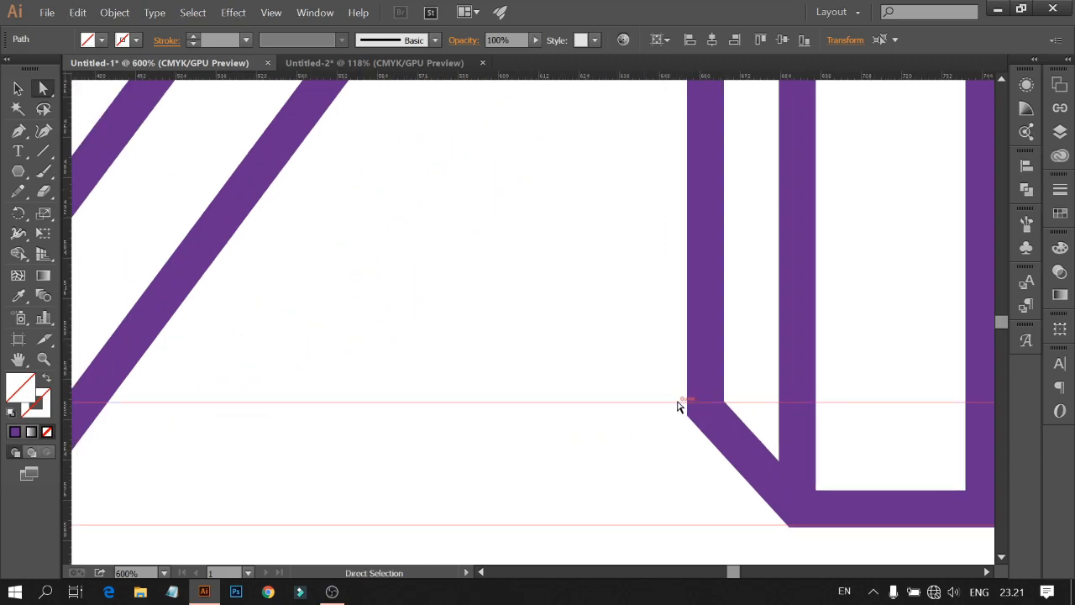
left_click_drag(677, 401, 674, 407)
scroll(669, 435, "down", 3)
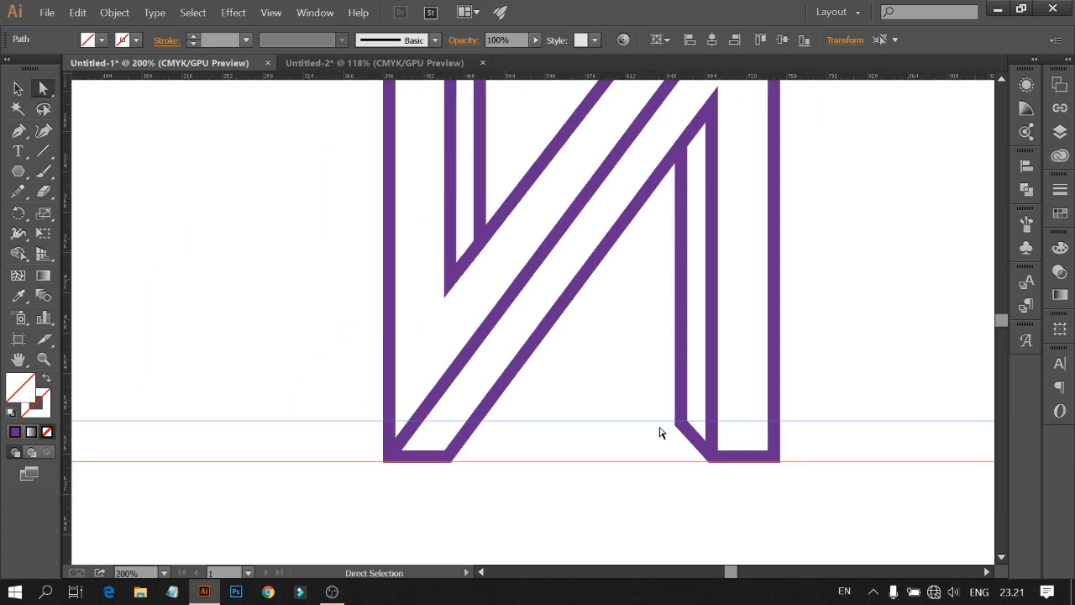
Step: Draw a short vertical gauge line with the Pen tool spanning between the two bottom guides
left_click(19, 130)
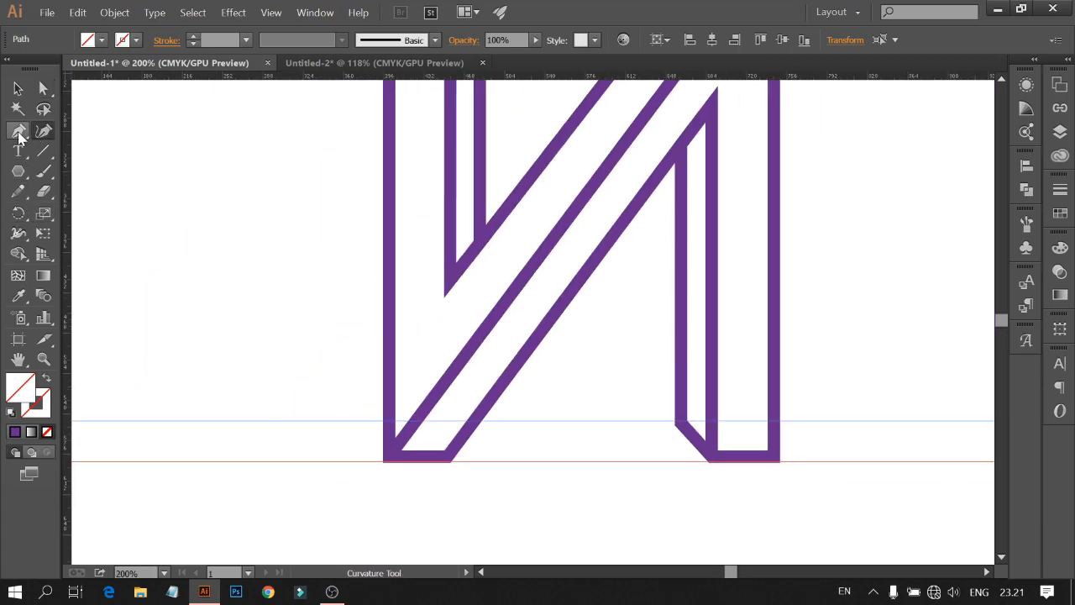
left_click(556, 420)
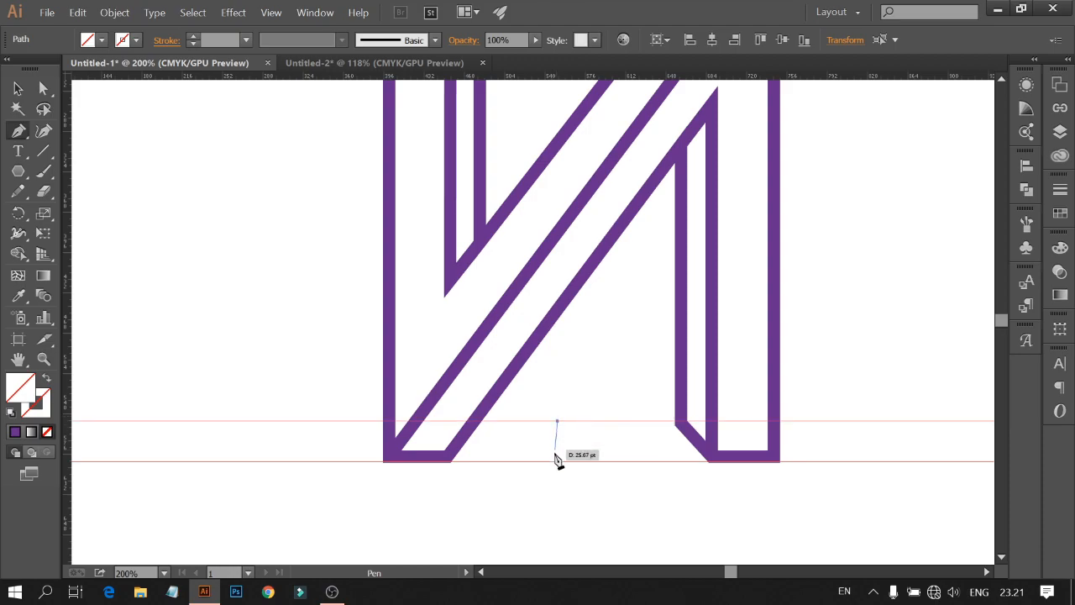
left_click(557, 461)
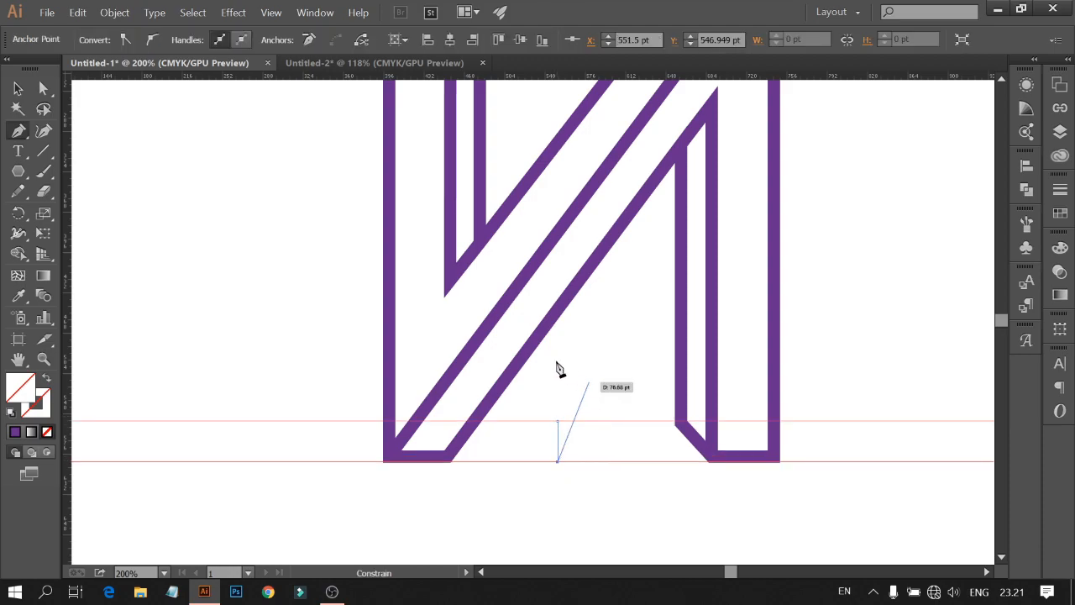
key("Escape")
key("v")
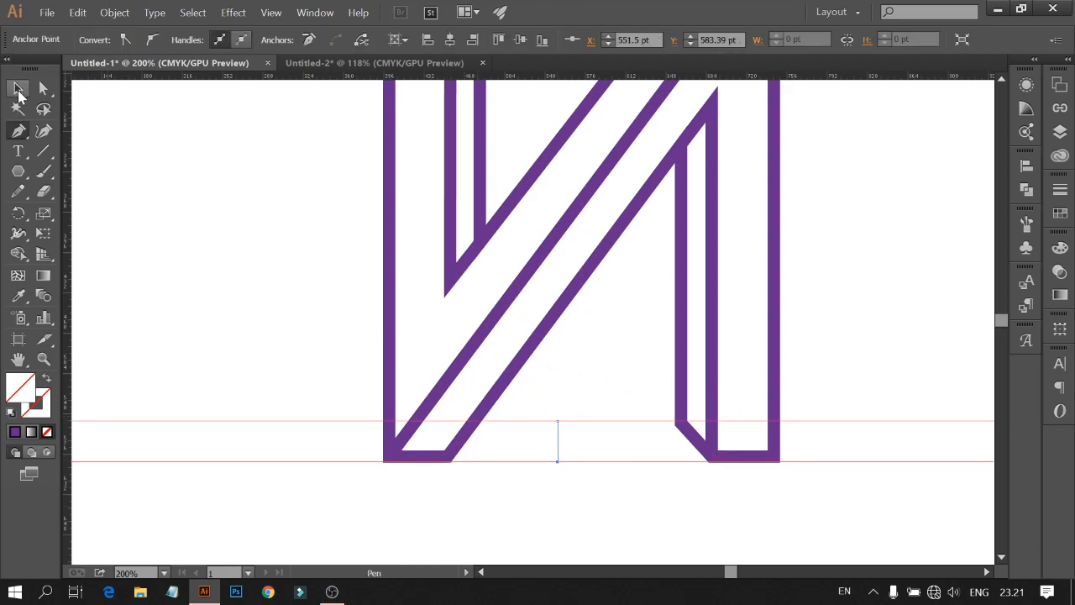
Step: Select the gauge line and raise its stroke weight to 4 pt
left_click(216, 152)
left_click_drag(550, 434, 597, 456)
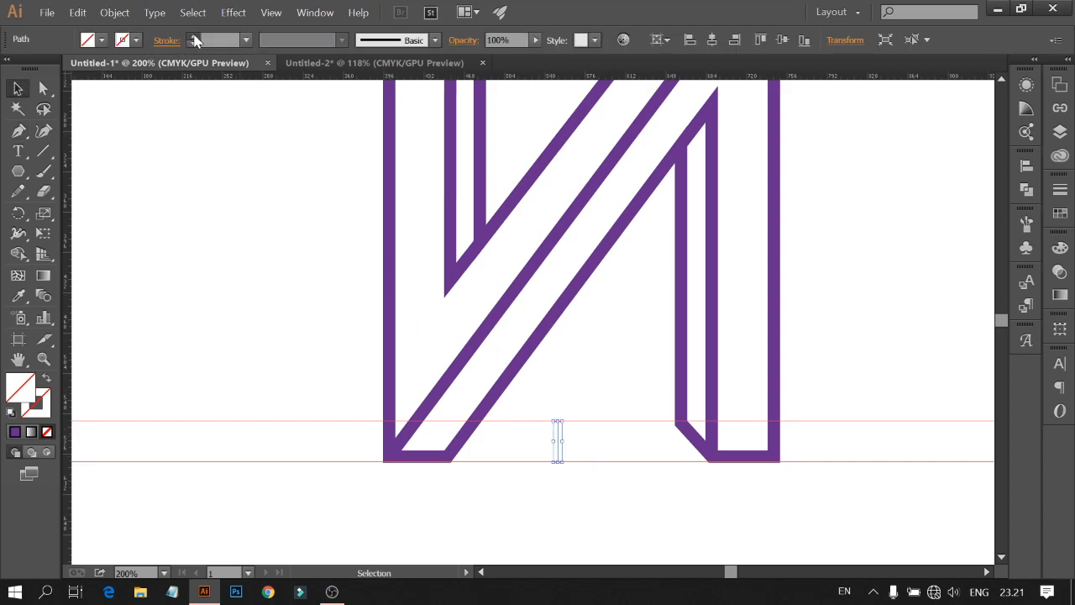
left_click(194, 36)
left_click(194, 36)
left_click(194, 36)
left_click(194, 36)
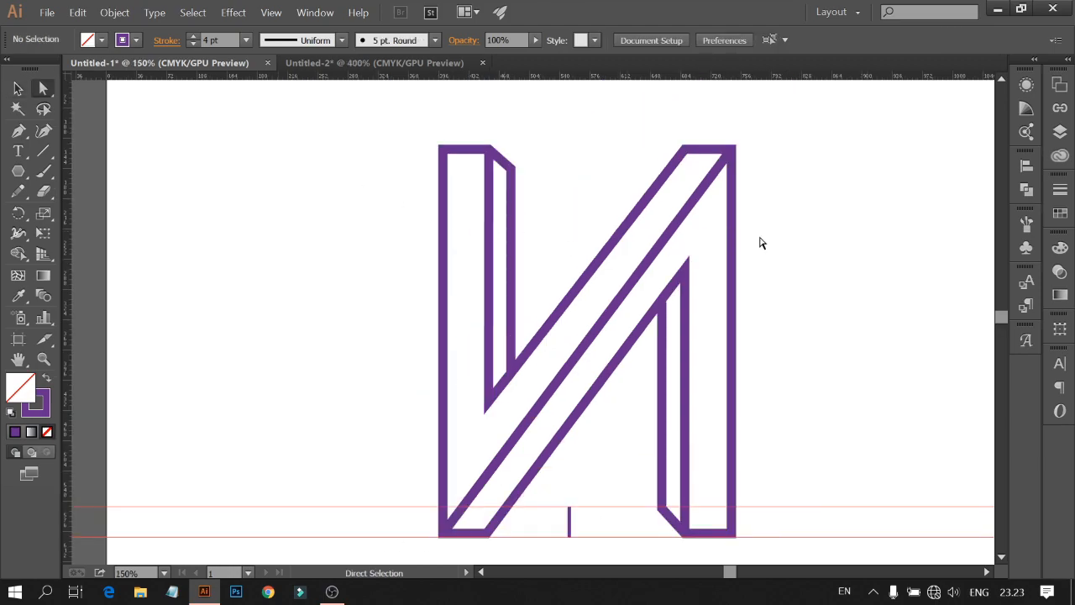
Step: Add horizontal guides at the letter's top edge and at the upper bend of the left depth line
scroll(772, 278, "up", 1)
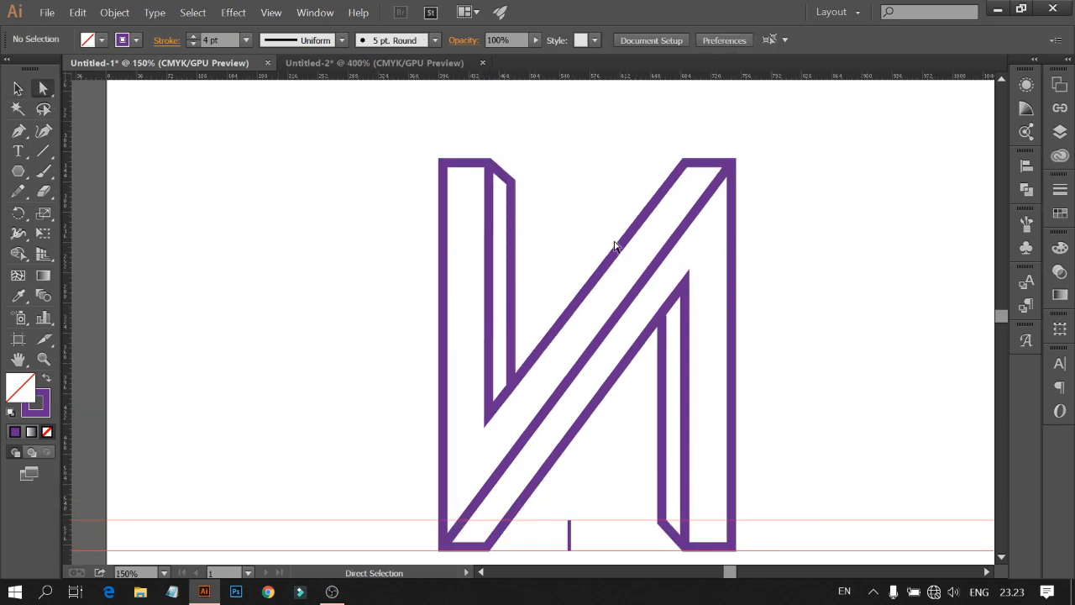
left_click_drag(387, 78, 409, 158)
scroll(514, 188, "up", 3)
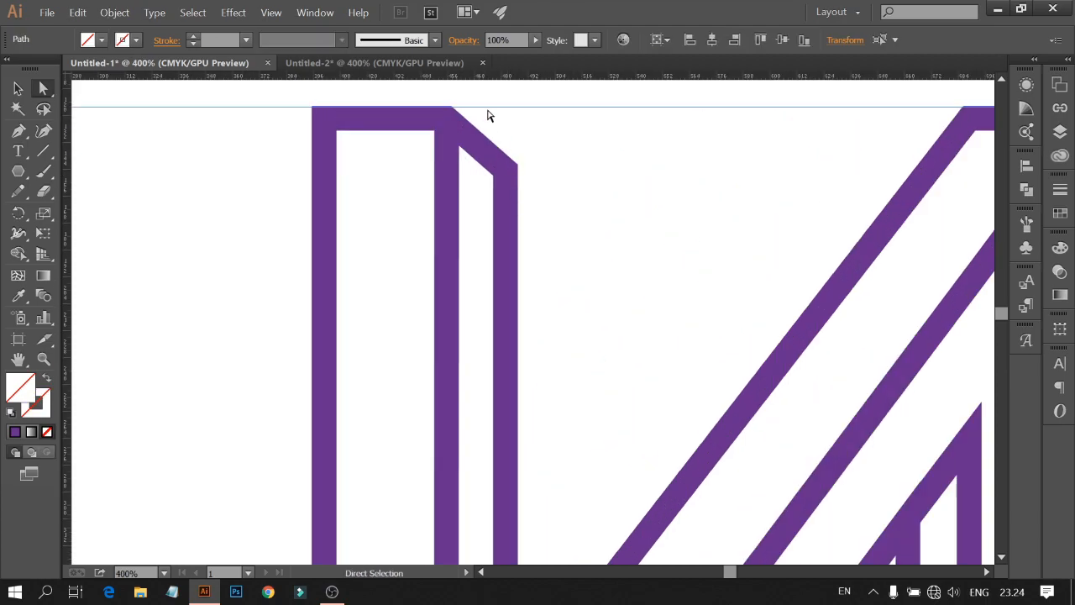
left_click_drag(486, 107, 482, 106)
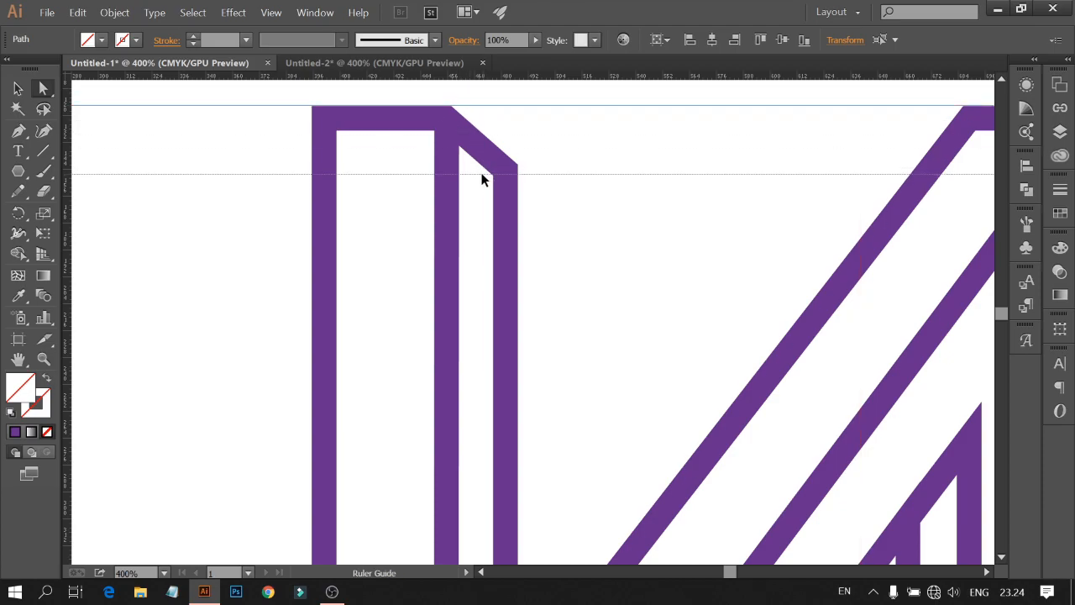
left_click_drag(481, 174, 482, 176)
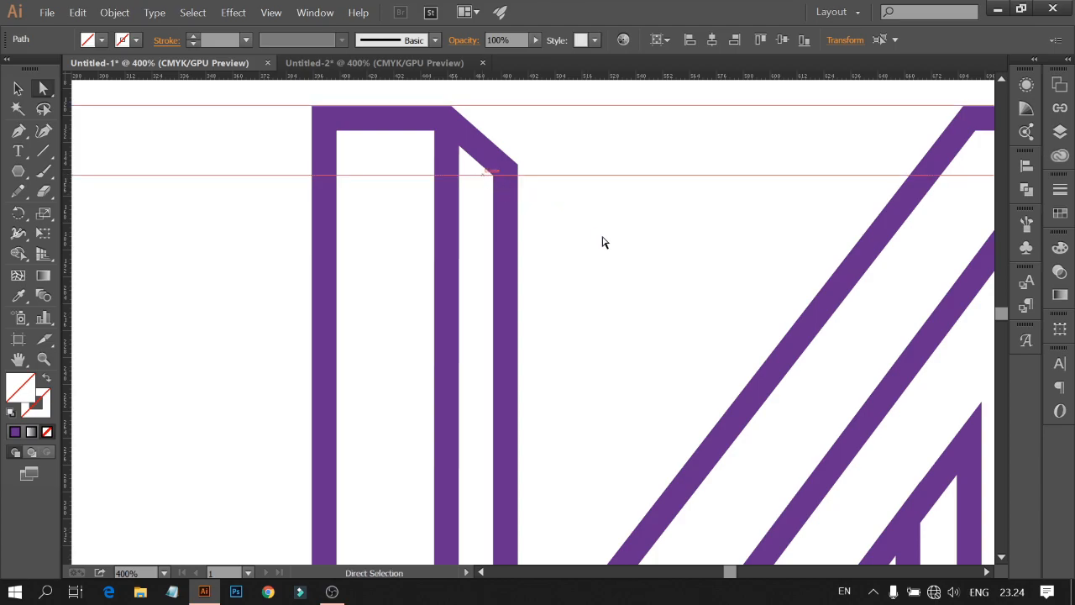
Step: Move the gauge line up beside the left depth line so its top end meets the upper guide
scroll(602, 235, "down", 5)
scroll(674, 355, "down", 2, "alt")
scroll(718, 441, "down", 4)
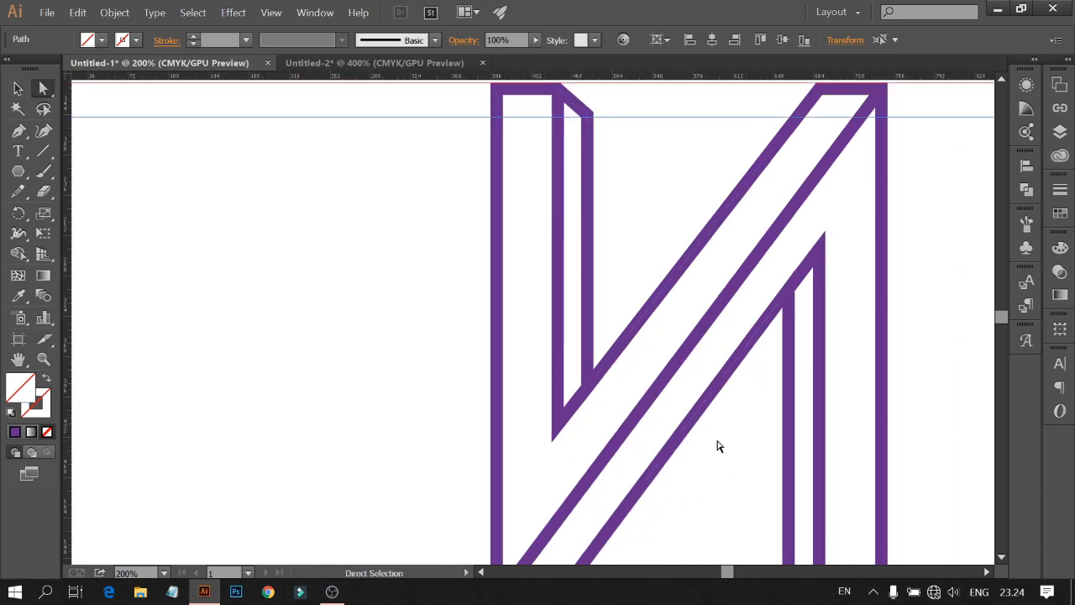
left_click_drag(664, 474, 639, 164)
scroll(651, 177, "up", 4)
left_click_drag(643, 288, 652, 158)
scroll(666, 193, "up", 3)
scroll(666, 192, "up", 1)
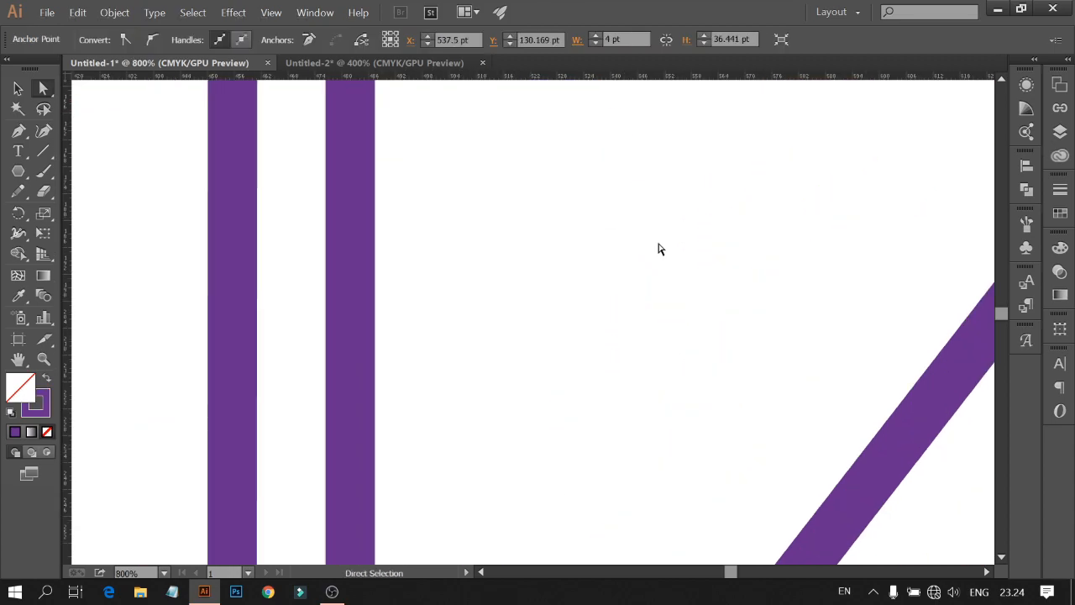
scroll(658, 238, "up", 5)
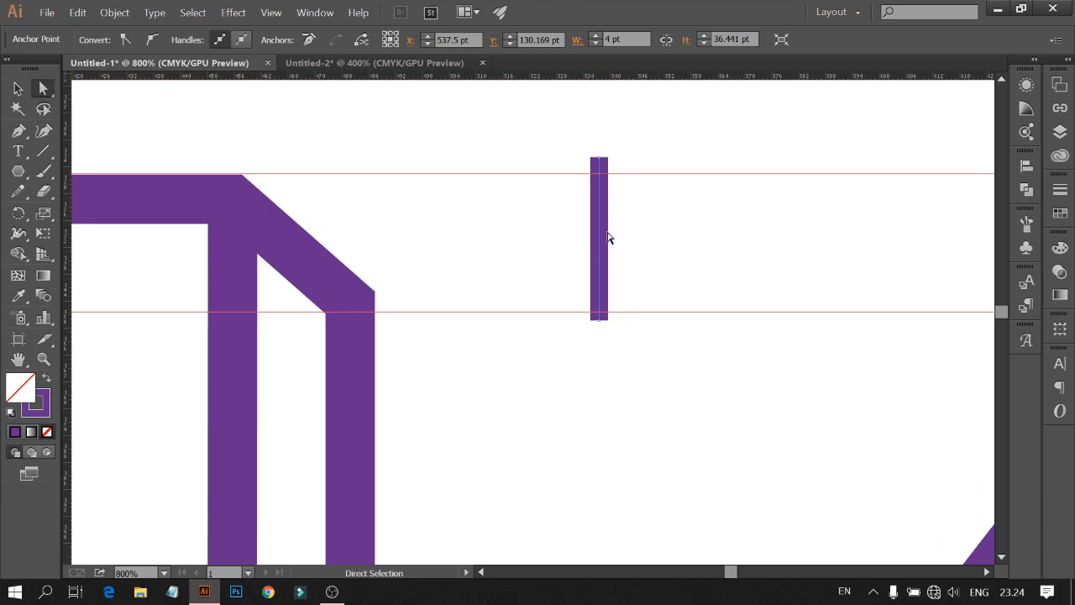
left_click_drag(415, 175, 414, 176)
left_click_drag(603, 224, 637, 237)
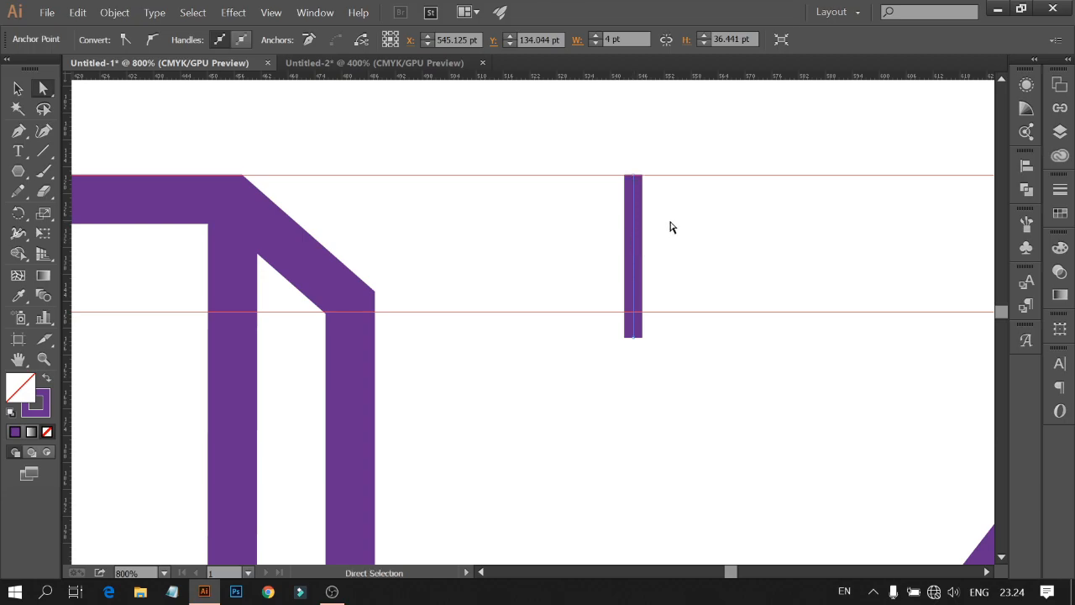
Step: Nudge the gauge line so its top end sits exactly on the letter's top guide
scroll(670, 230, "up", 2)
scroll(684, 298, "up", 5)
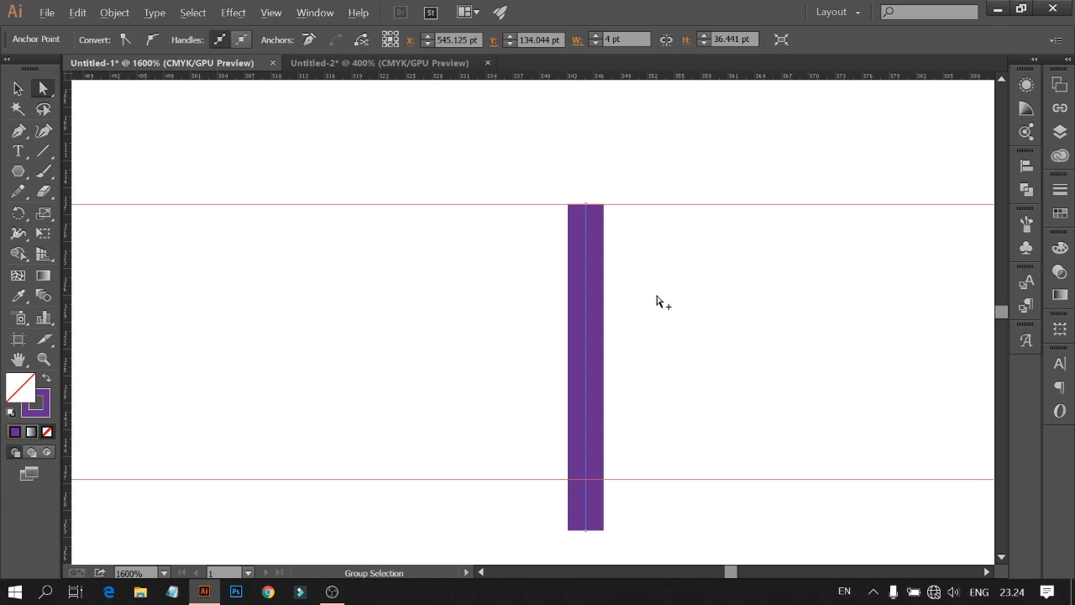
scroll(538, 250, "up", 3)
left_click(456, 337)
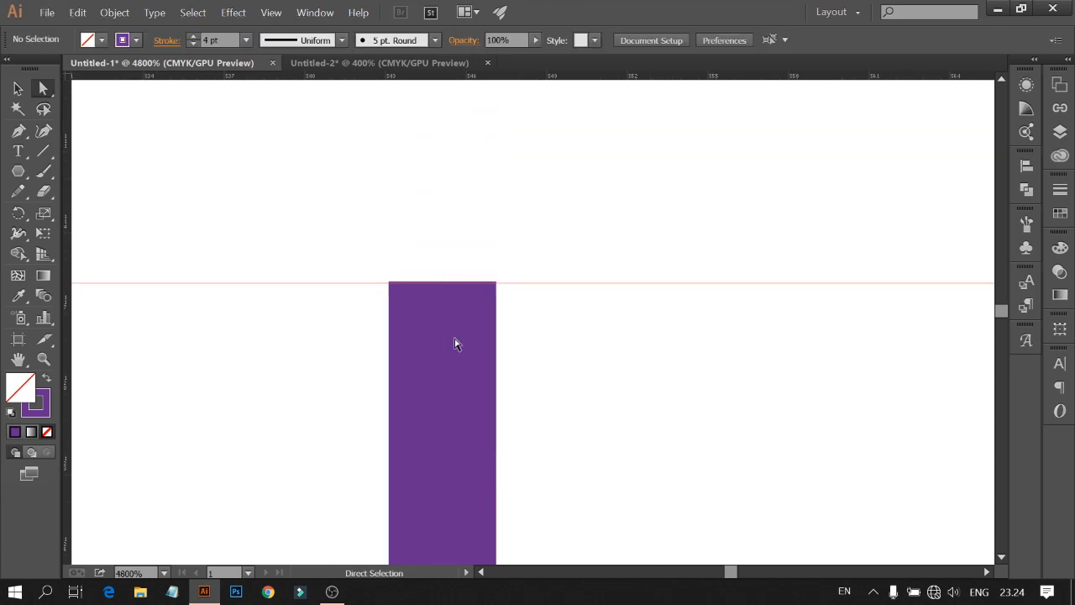
left_click_drag(442, 343, 445, 346)
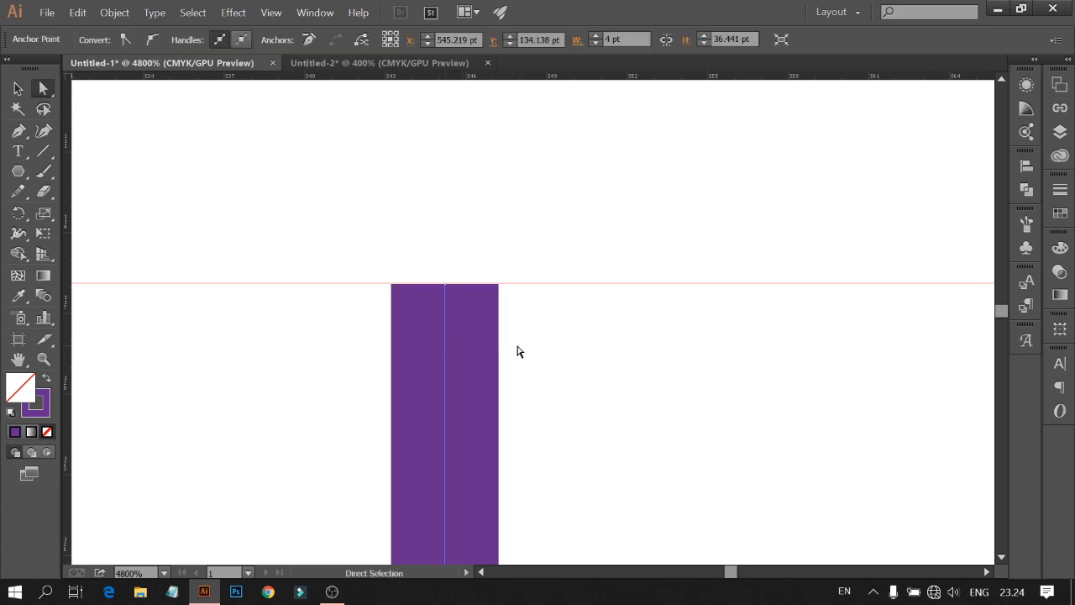
key("Up")
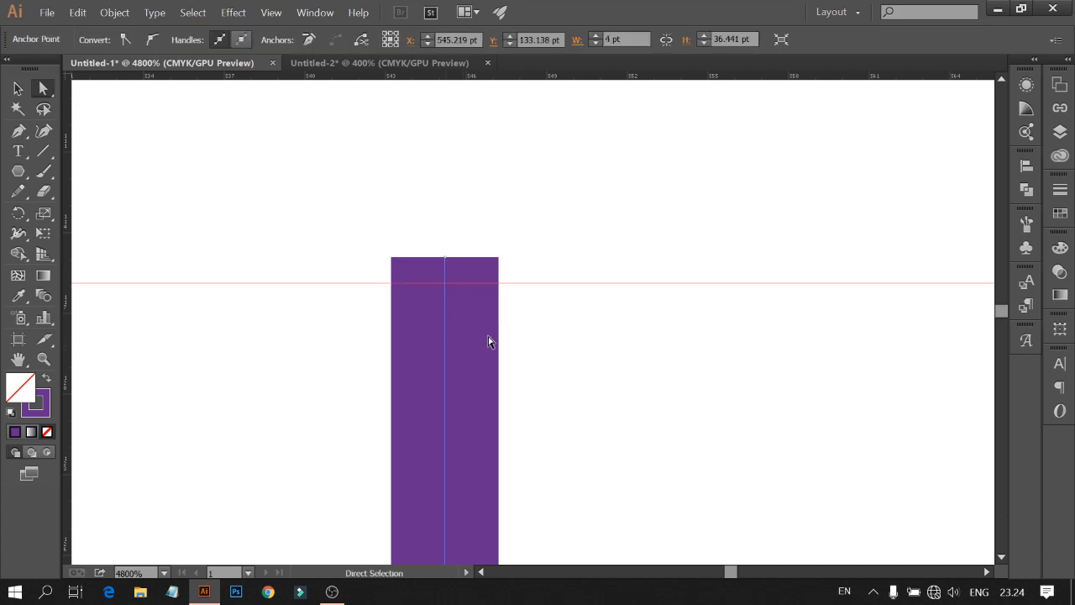
left_click_drag(447, 344, 440, 369)
Step: Align the lower top guide with the gauge line's end and drag the left depth line's upper bend anchor down onto it
scroll(494, 392, "down", 1)
scroll(494, 392, "down", 3)
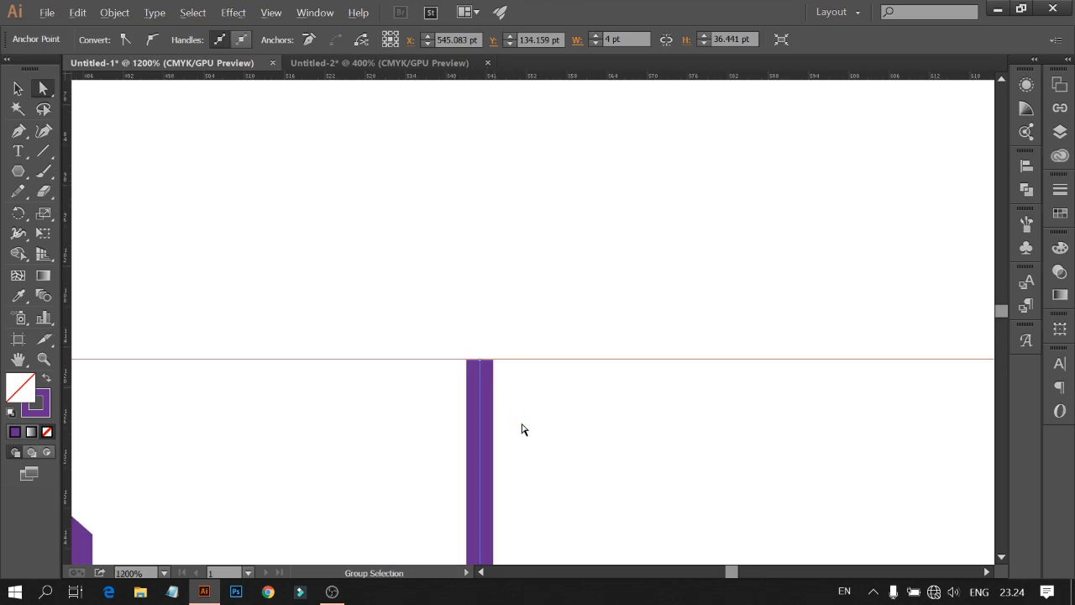
scroll(514, 501, "down", 3)
left_click_drag(442, 407, 440, 449)
scroll(448, 487, "down", 3)
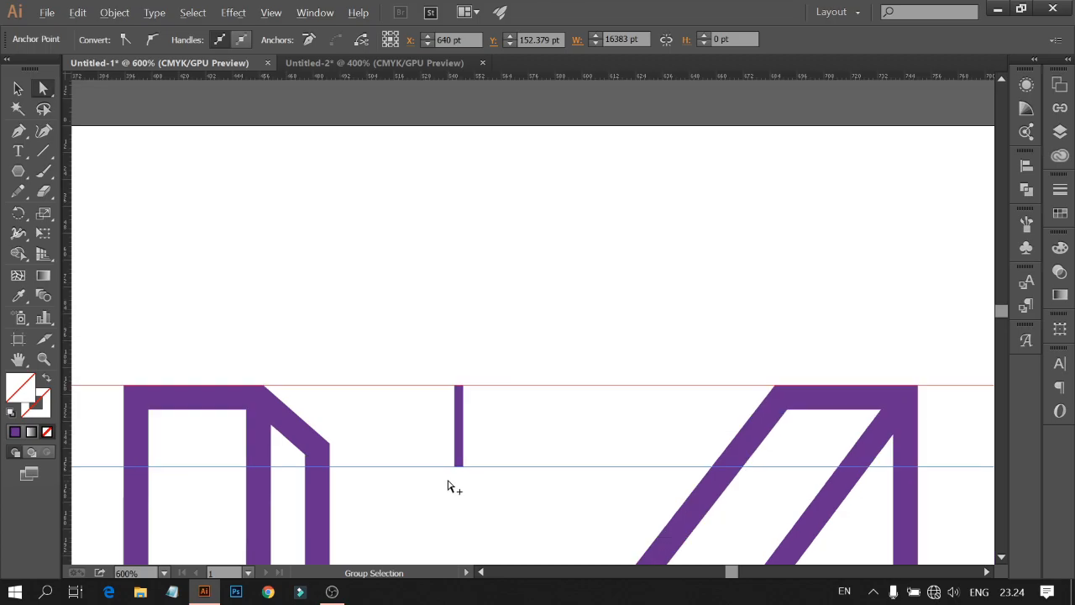
left_click_drag(316, 451, 317, 471)
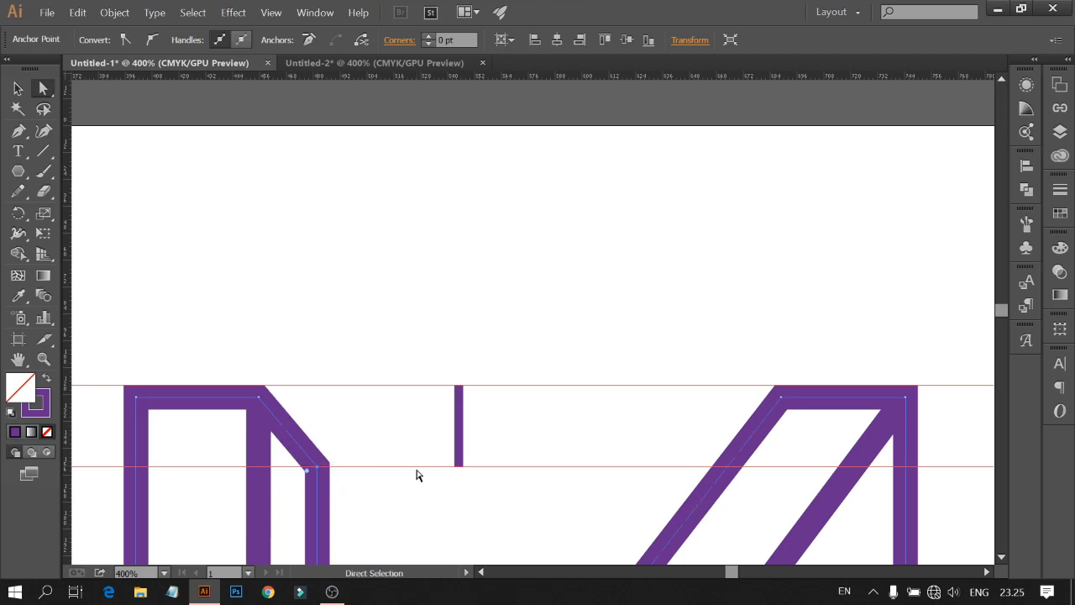
Step: Fit the view and delete the gauge line and all four guides
scroll(417, 475, "down", 1)
left_click(165, 572)
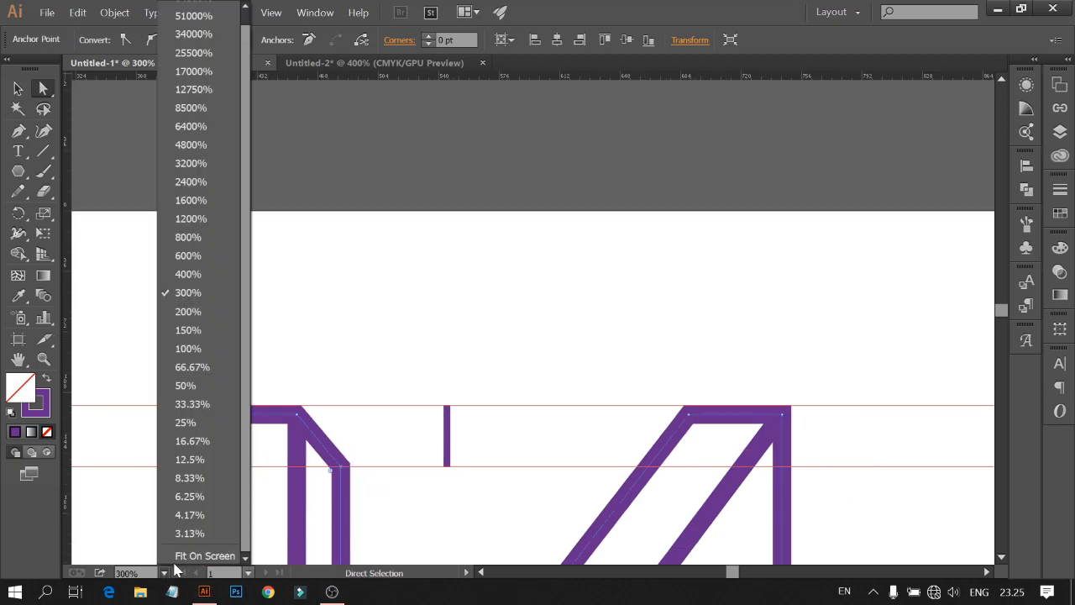
left_click(206, 554)
left_click(500, 516)
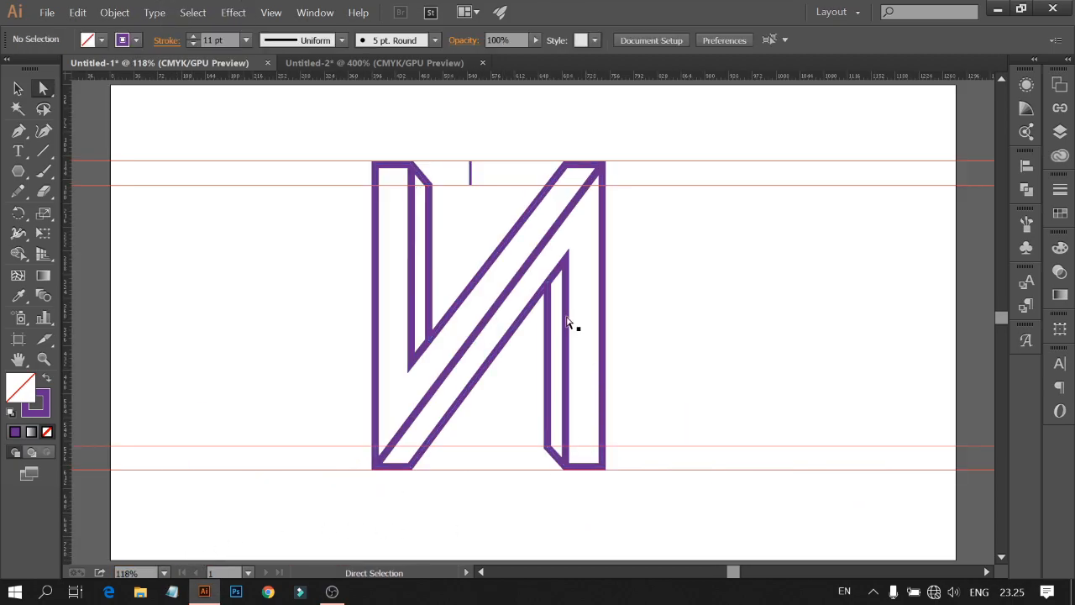
left_click(486, 161)
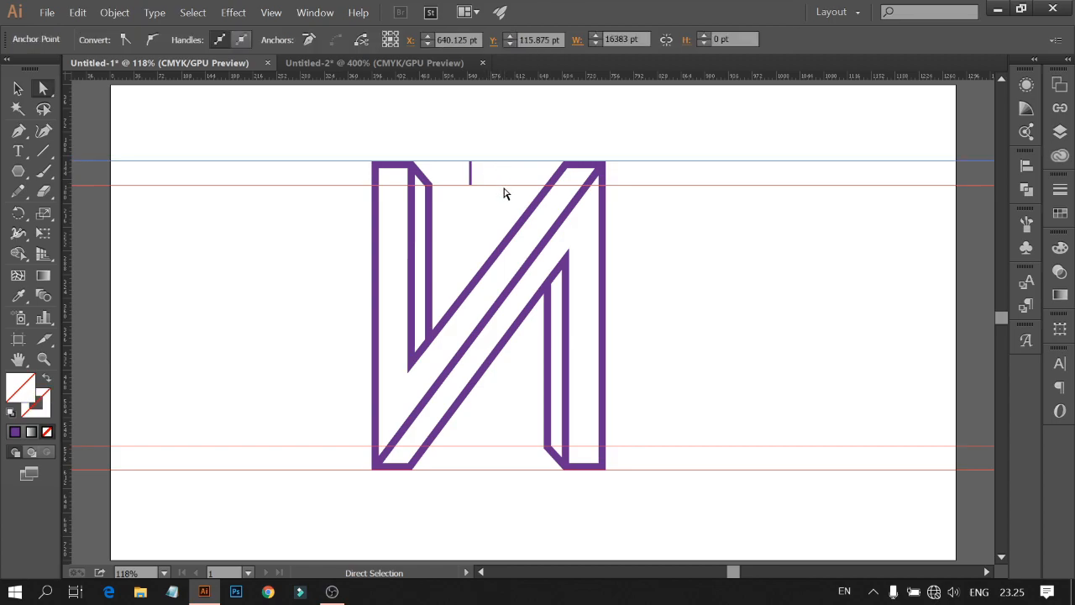
key("Delete")
left_click_drag(467, 141, 476, 212)
key("Delete")
left_click_drag(496, 430, 515, 531)
key("Delete")
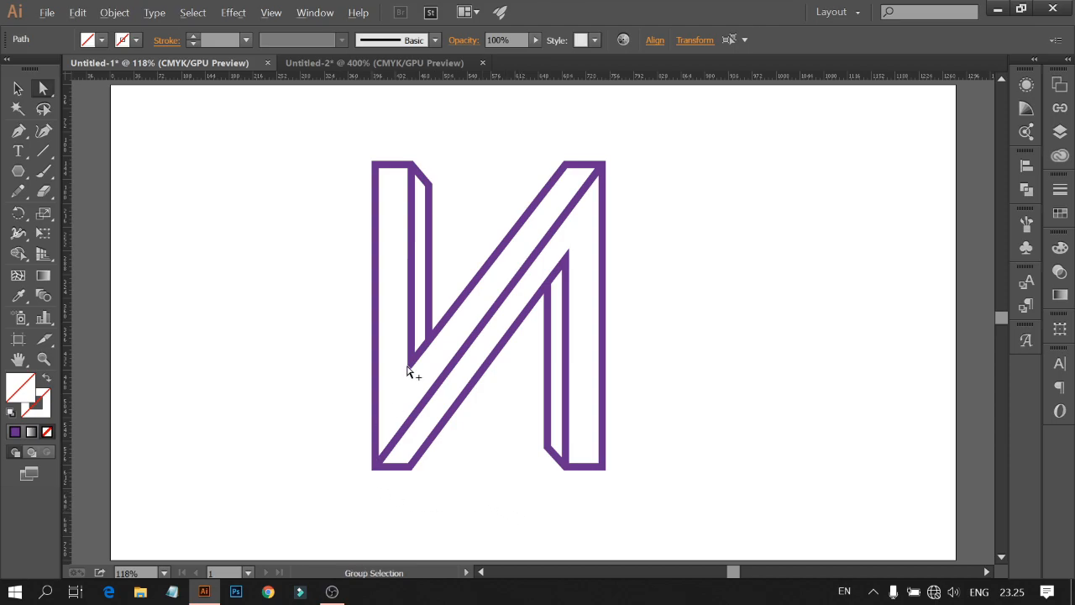
Step: Horizontally align the diagonal's upper-left corner anchor with the peak anchor of the right depth line
scroll(412, 372, "up", 2)
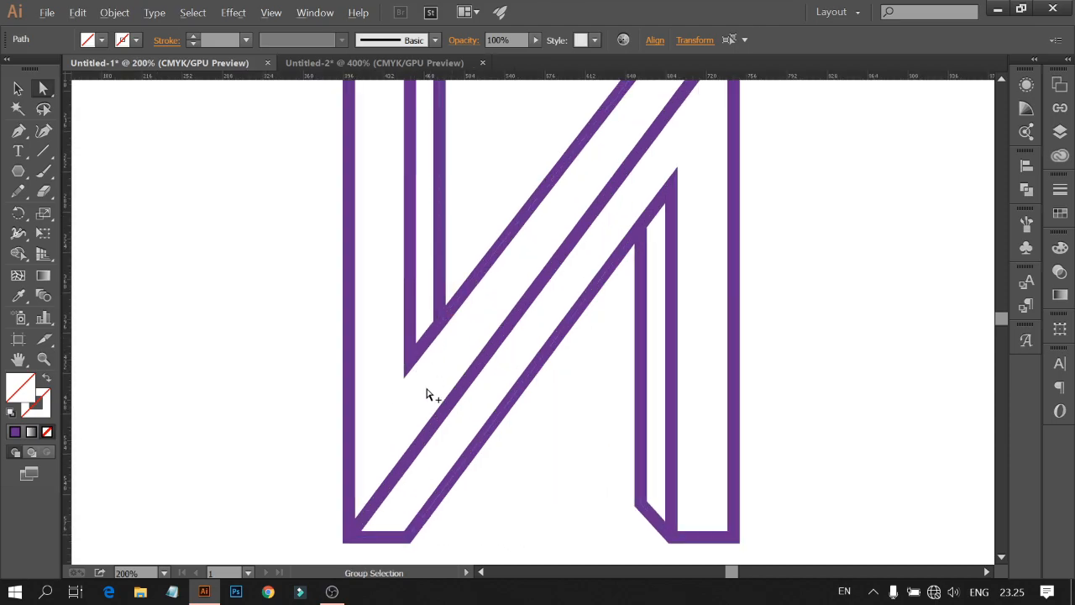
scroll(437, 395, "down", 3)
scroll(454, 411, "up", 1)
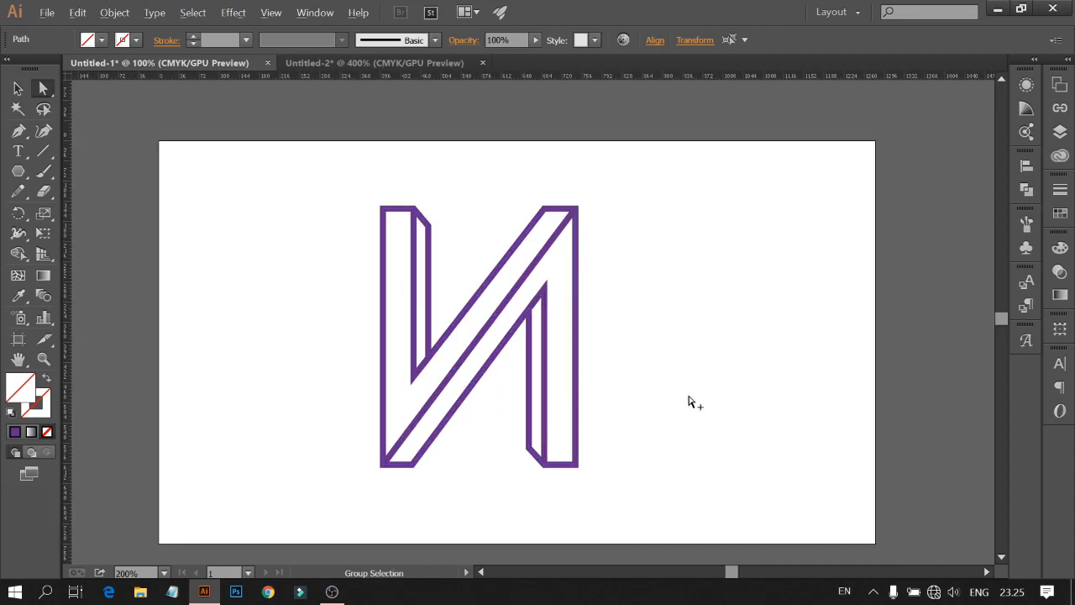
left_click(164, 572)
left_click(206, 559)
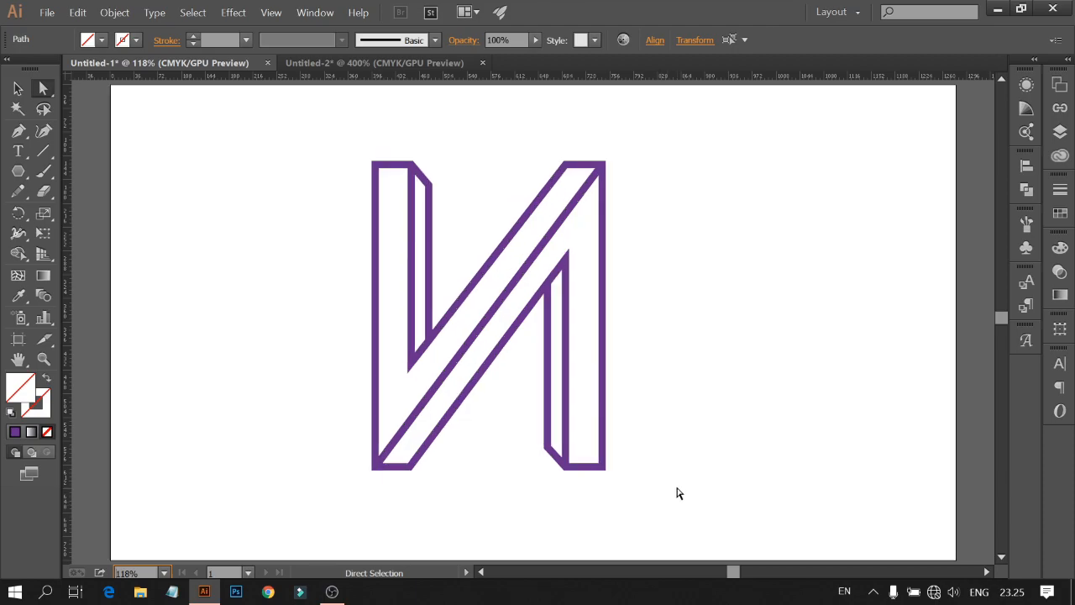
left_click(682, 491)
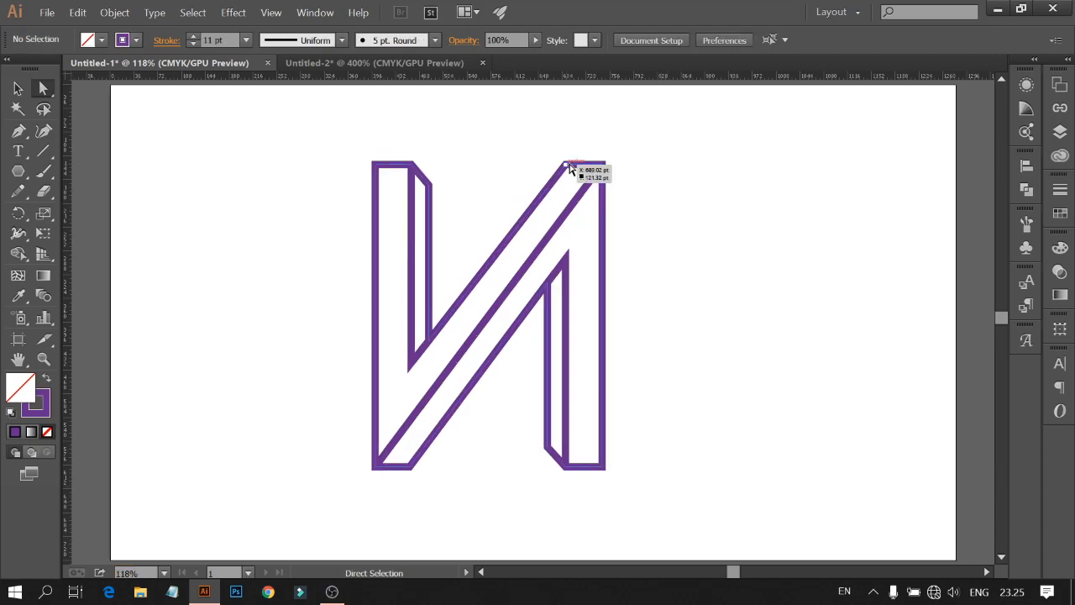
left_click(564, 166)
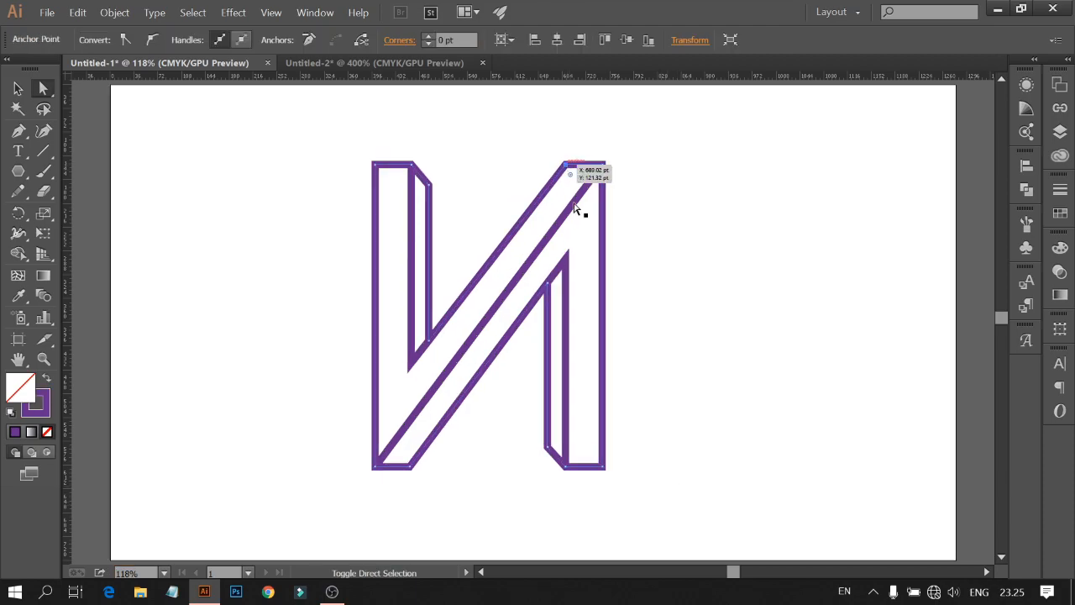
left_click(568, 265, "shift")
left_click(568, 46)
left_click(494, 118)
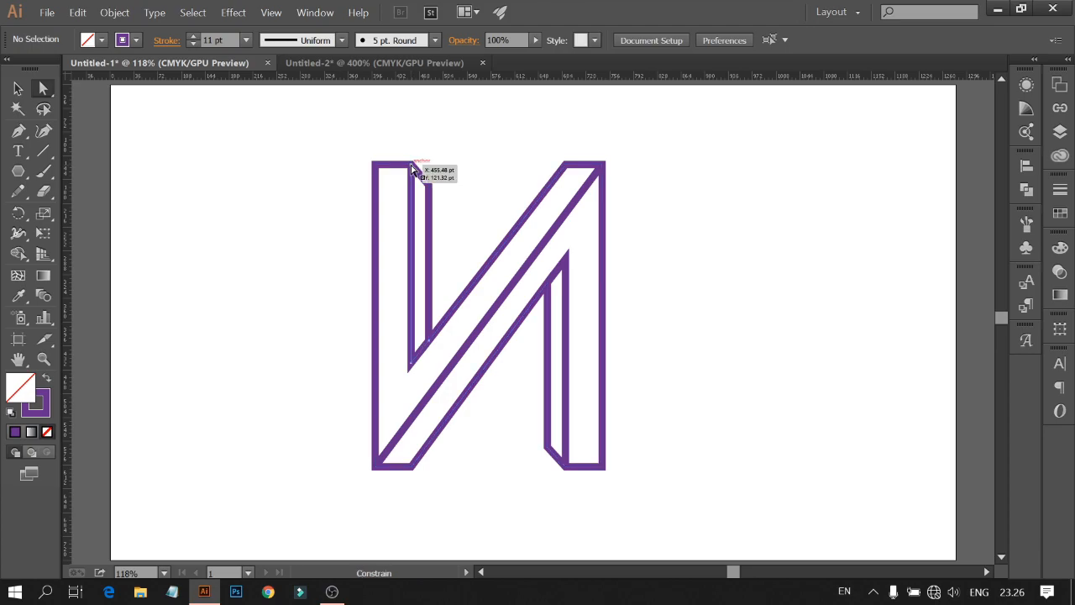
Step: Horizontally align the left stem's top inner corner anchor with the diagonal's bottom-right corner anchor
left_click(416, 172)
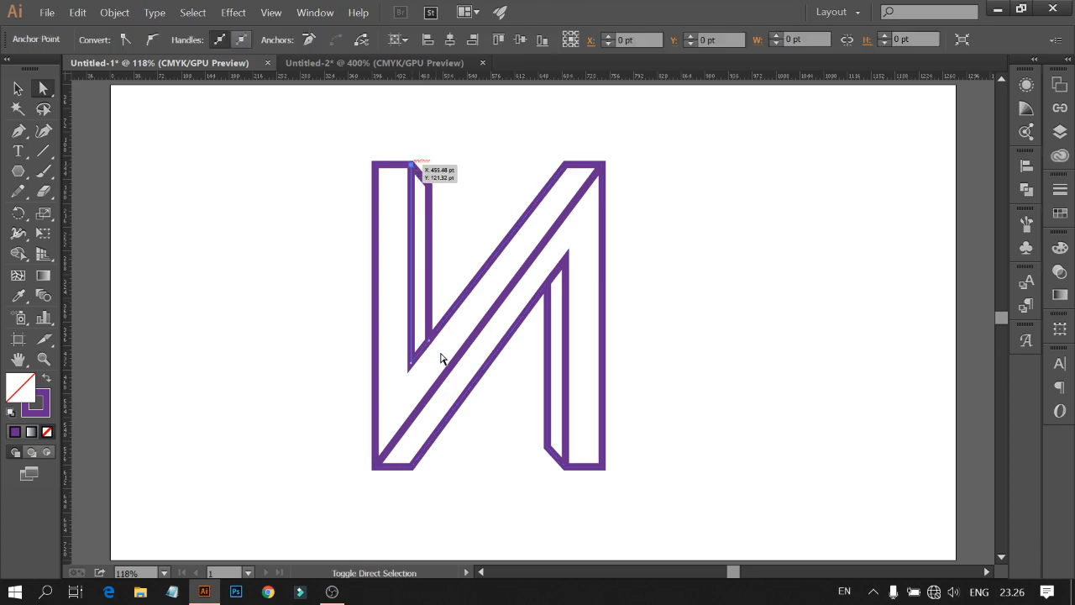
left_click(411, 465, "shift")
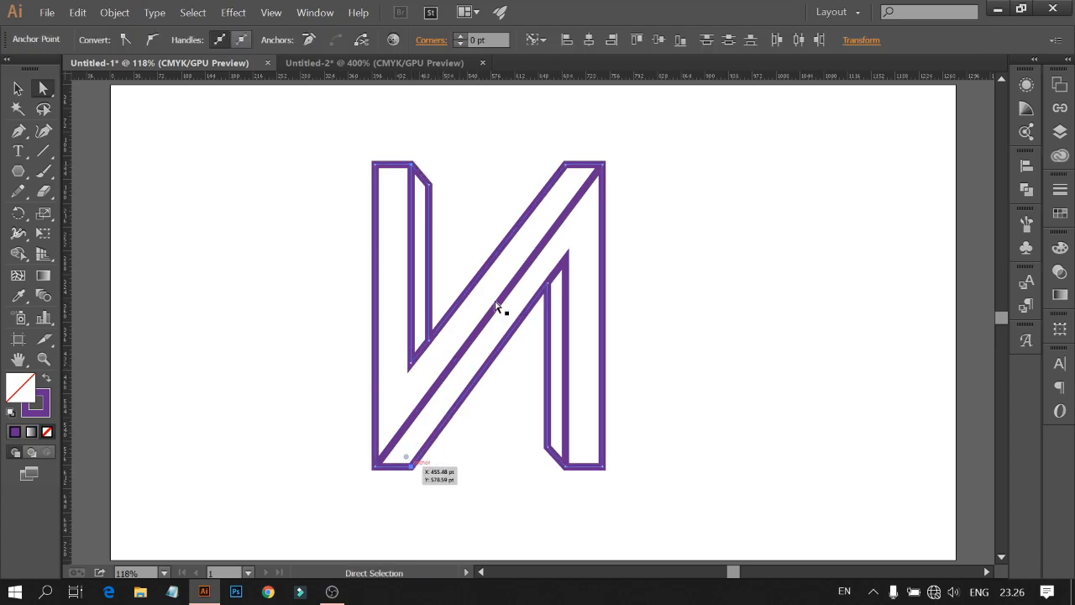
left_click(567, 51)
left_click(703, 210)
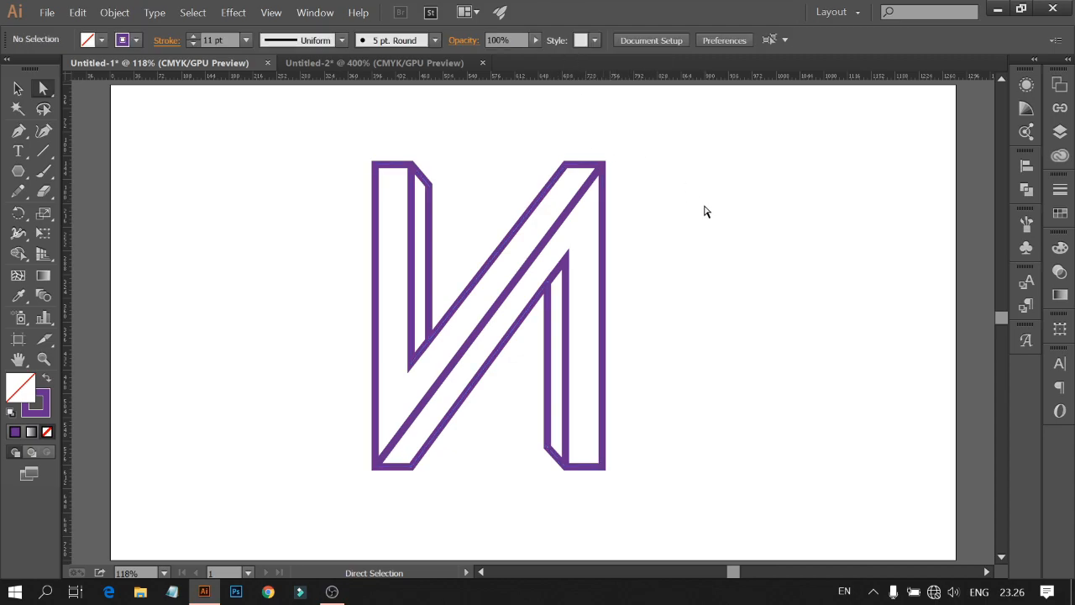